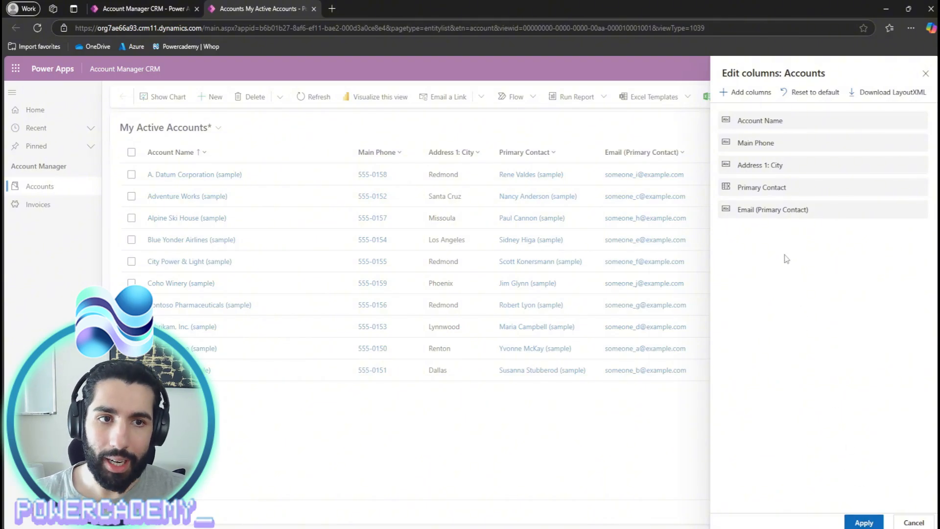
# - Add the Fax column to the My Active Accounts view's column list
pyautogui.click(745, 93)
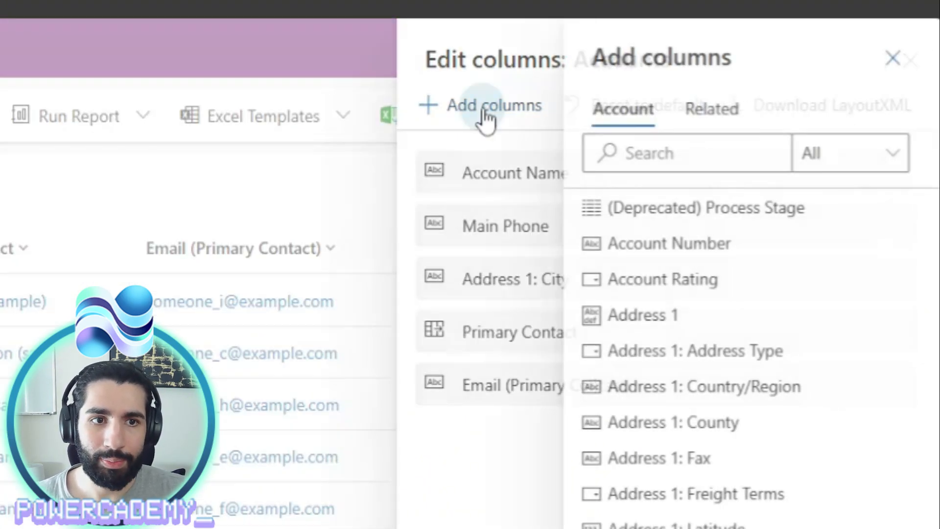
pyautogui.scroll(-4, 745, 343)
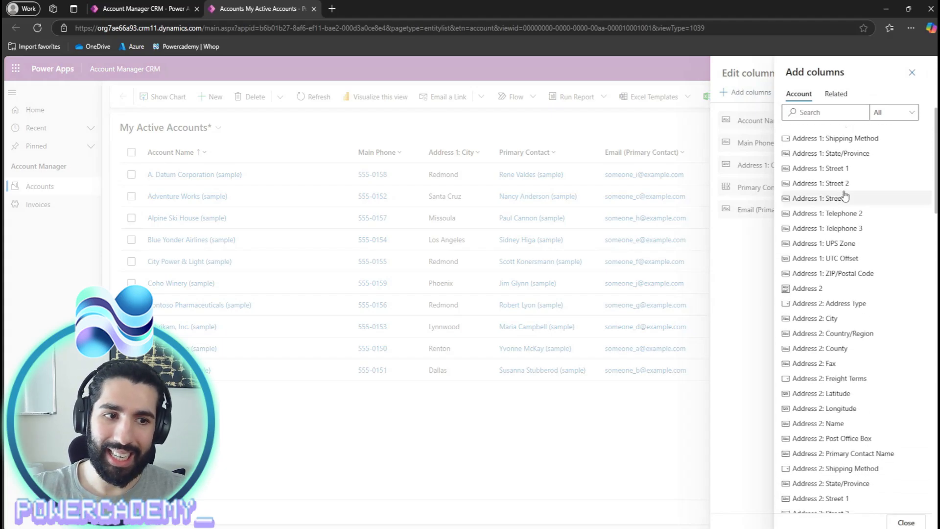
pyautogui.scroll(-4, 844, 196)
pyautogui.scroll(-6, 846, 199)
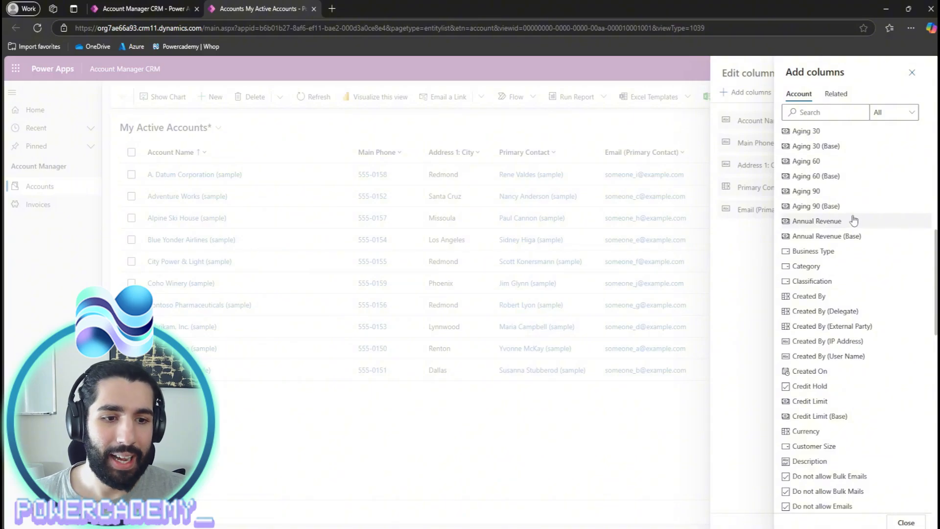
pyautogui.scroll(-3, 854, 220)
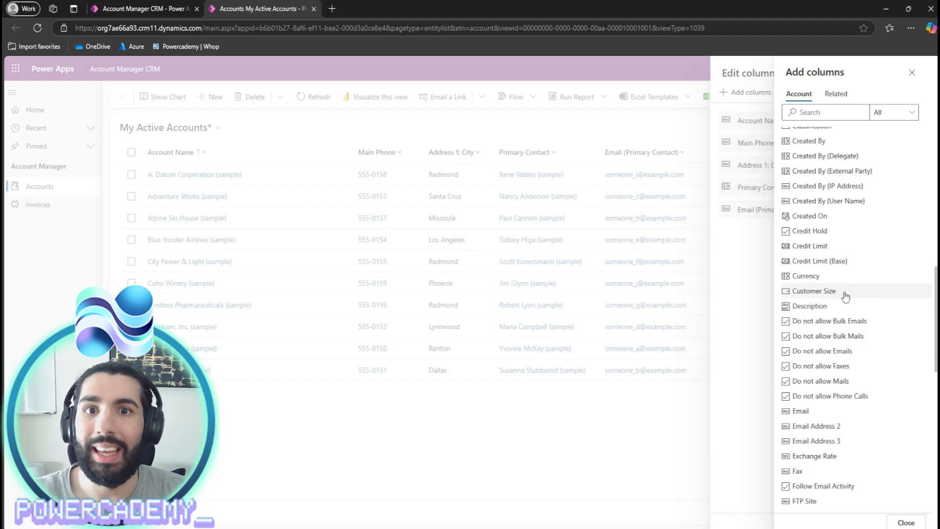
pyautogui.scroll(-3, 846, 297)
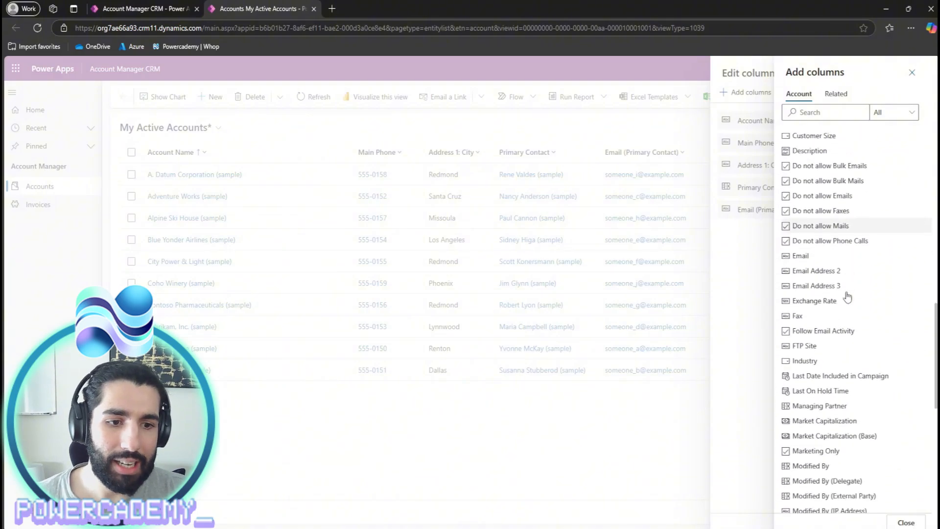
pyautogui.click(850, 316)
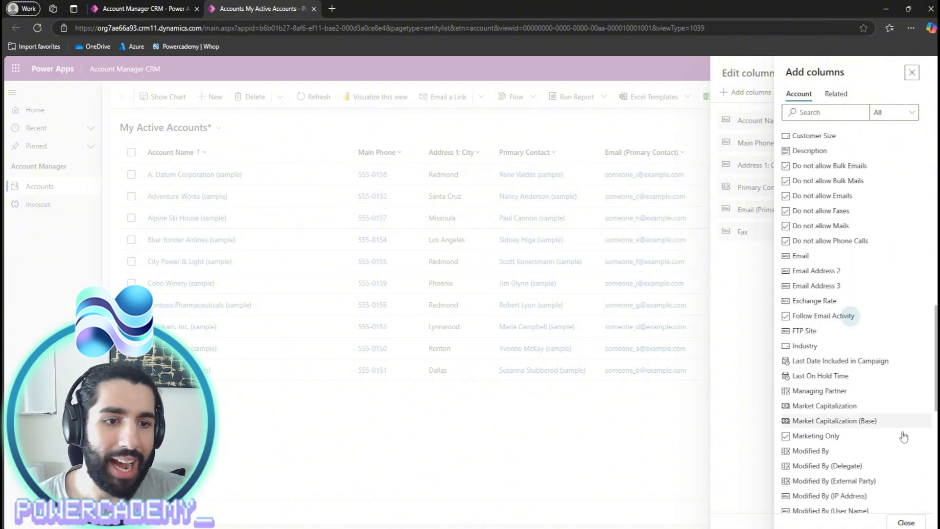
pyautogui.click(906, 523)
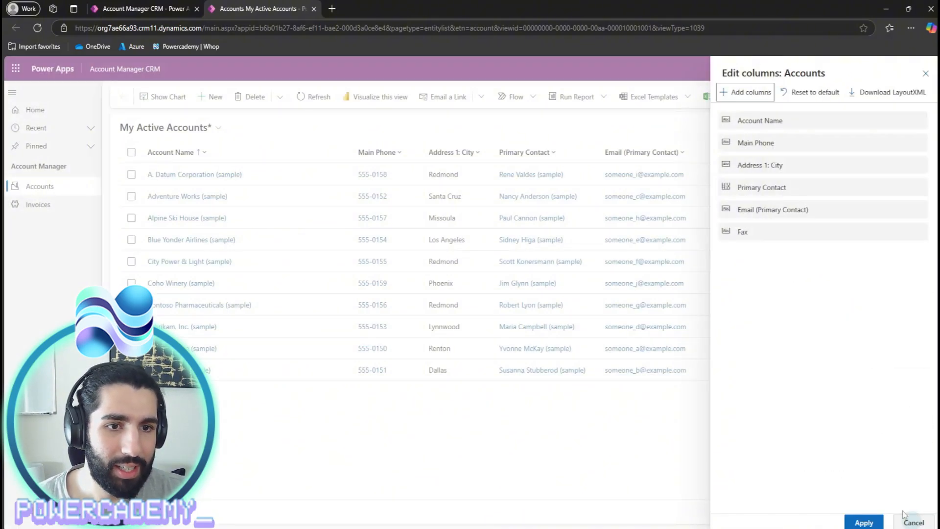
# - Apply the new Fax column to the accounts grid and export the list to Excel
pyautogui.click(863, 523)
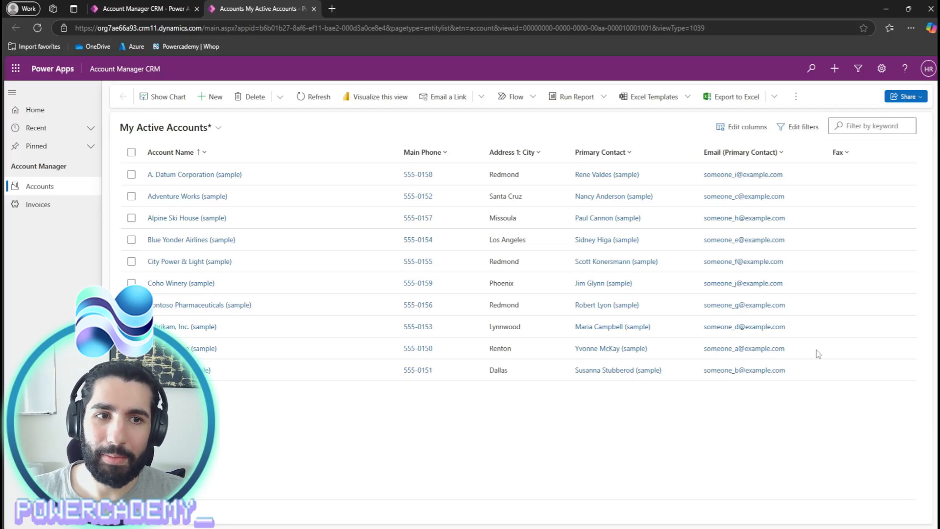
pyautogui.click(736, 104)
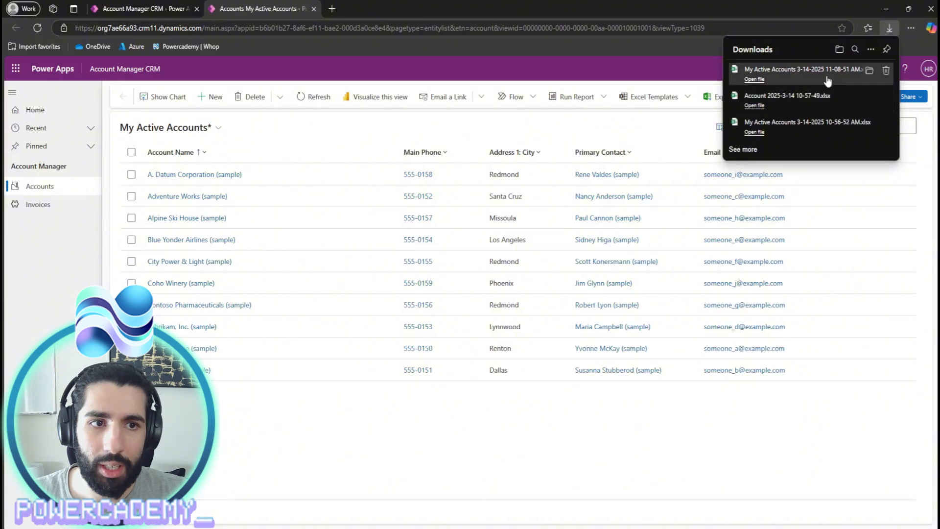
# - Open the exported My Active Accounts workbook with editing enabled and delete its ten sample rows
pyautogui.click(799, 73)
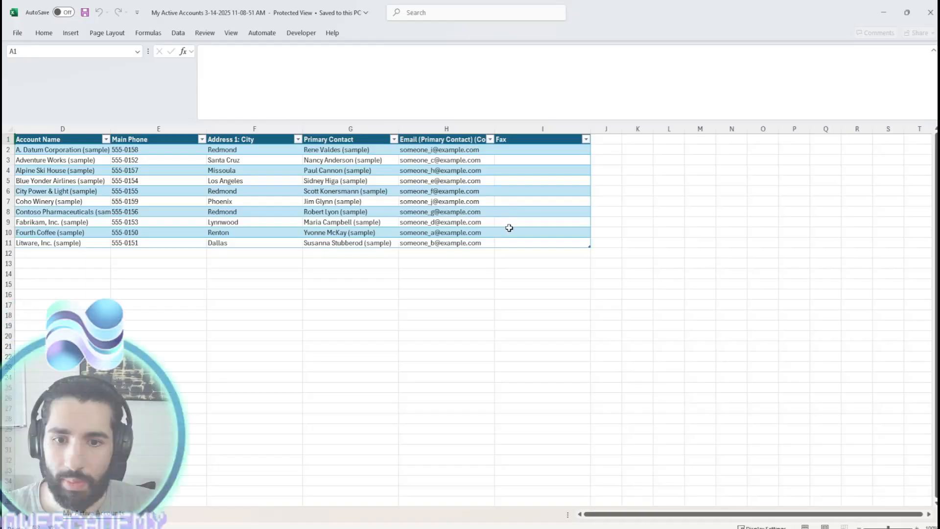
pyautogui.click(407, 48)
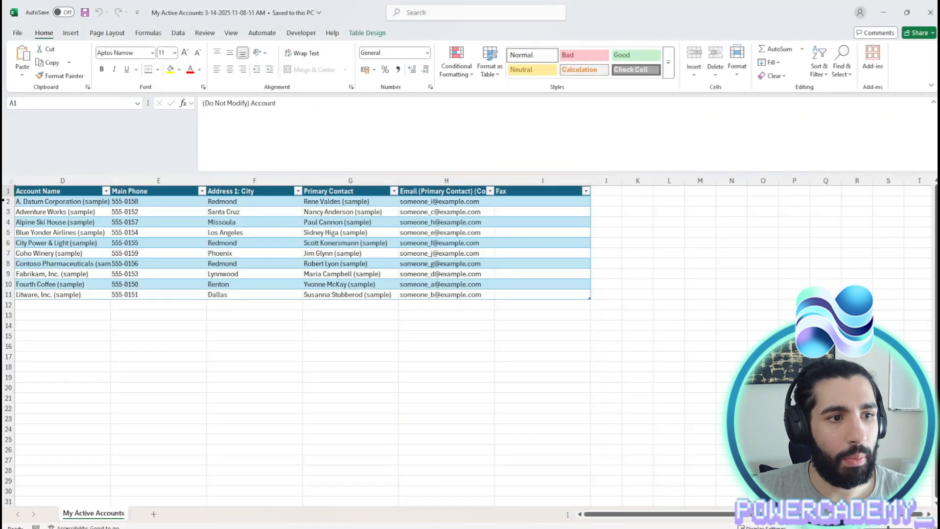
pyautogui.moveTo(2, 200); pyautogui.dragTo(2, 293)
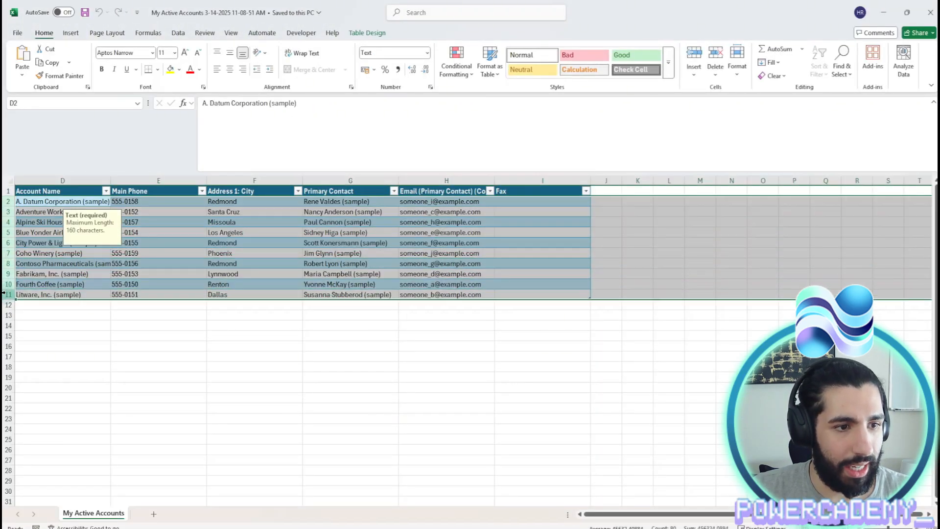
pyautogui.rightClick(7, 233)
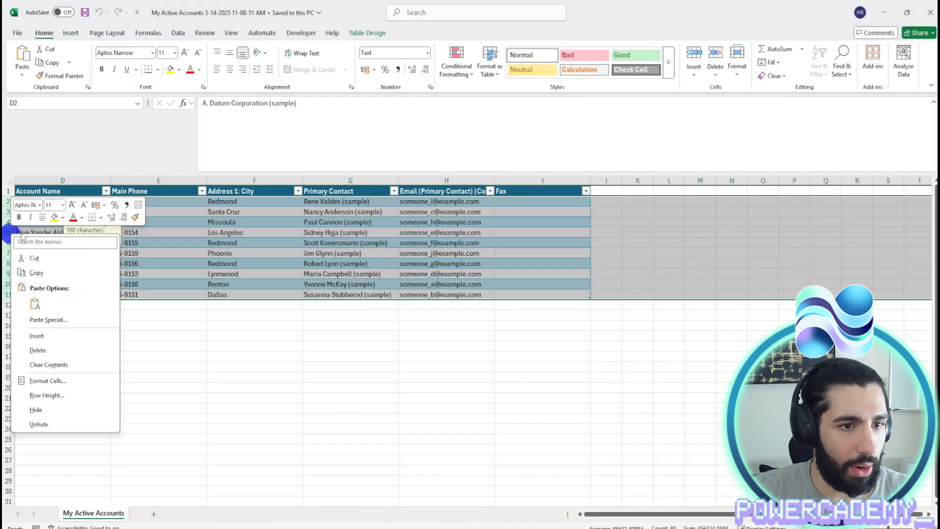
pyautogui.click(77, 350)
pyautogui.click(138, 315)
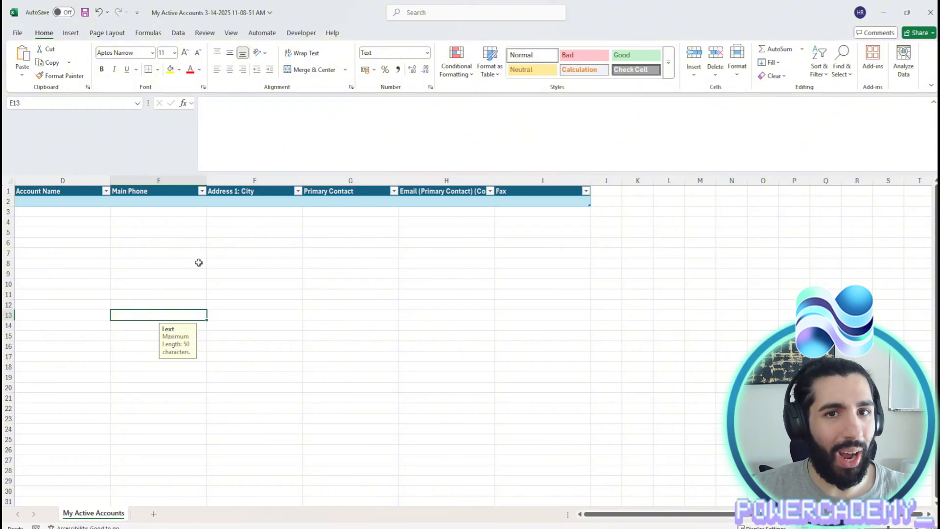
# - Enter account Commercial Apples Ltd with phone 5555-9999 and city London in row 2
pyautogui.click(98, 204)
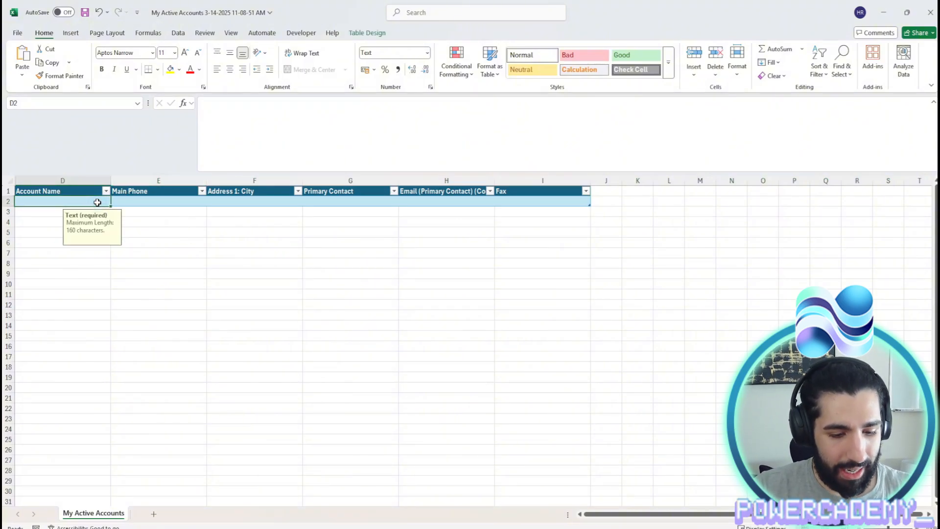
pyautogui.write('Comm')
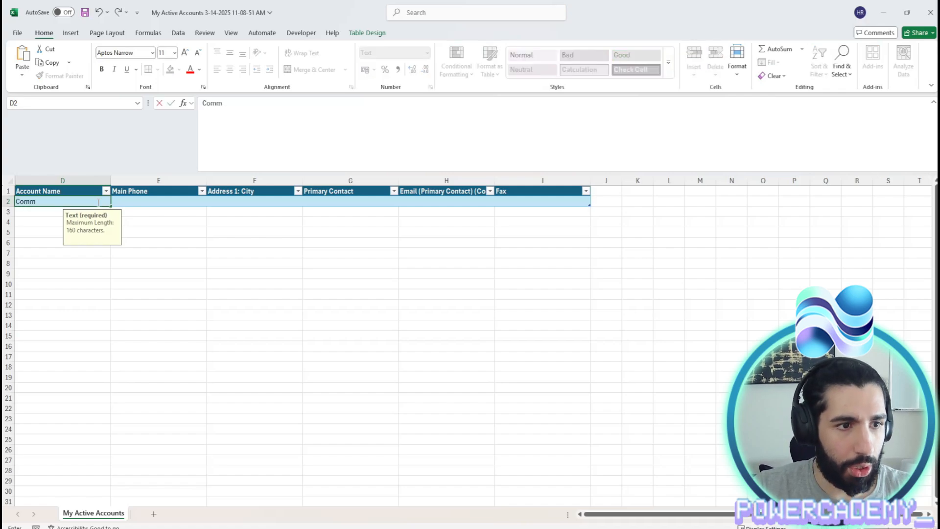
pyautogui.write('ercial Apples Ltd')
pyautogui.press('Tab')
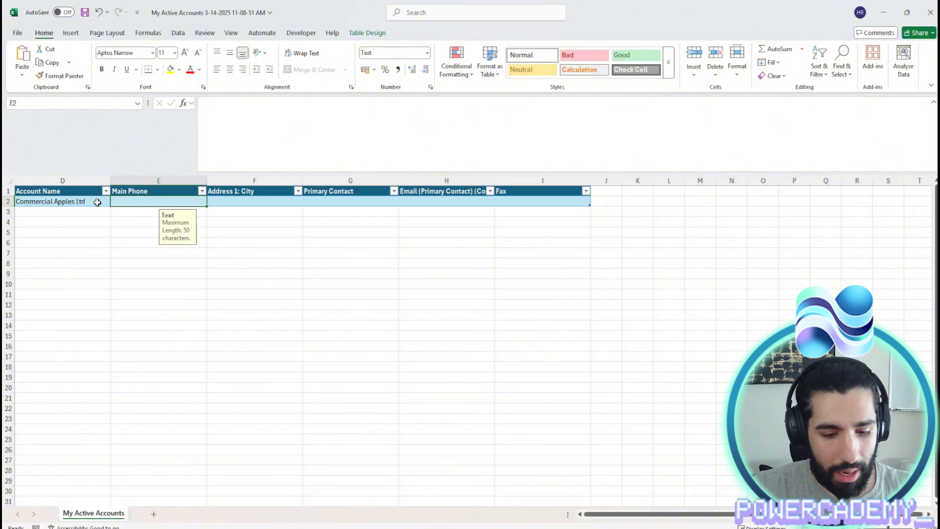
pyautogui.write('5555')
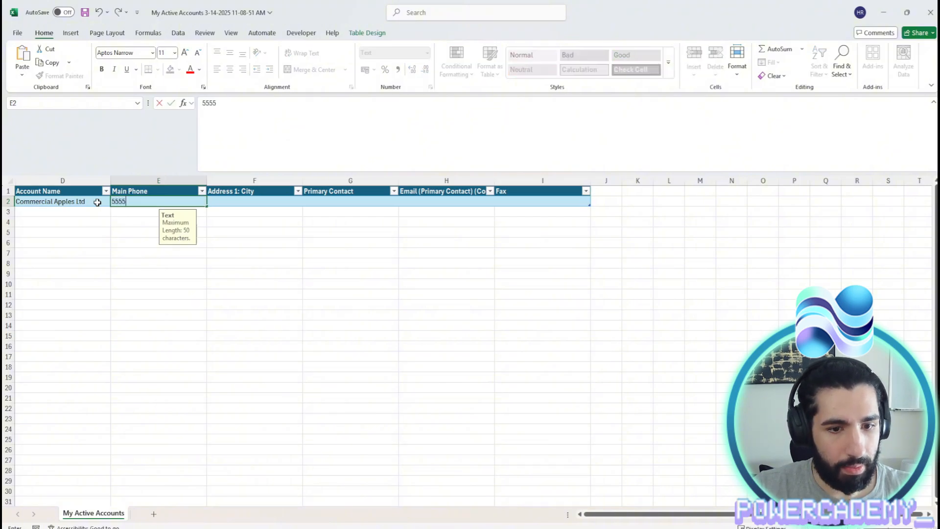
pyautogui.write('-9999')
pyautogui.press('Tab')
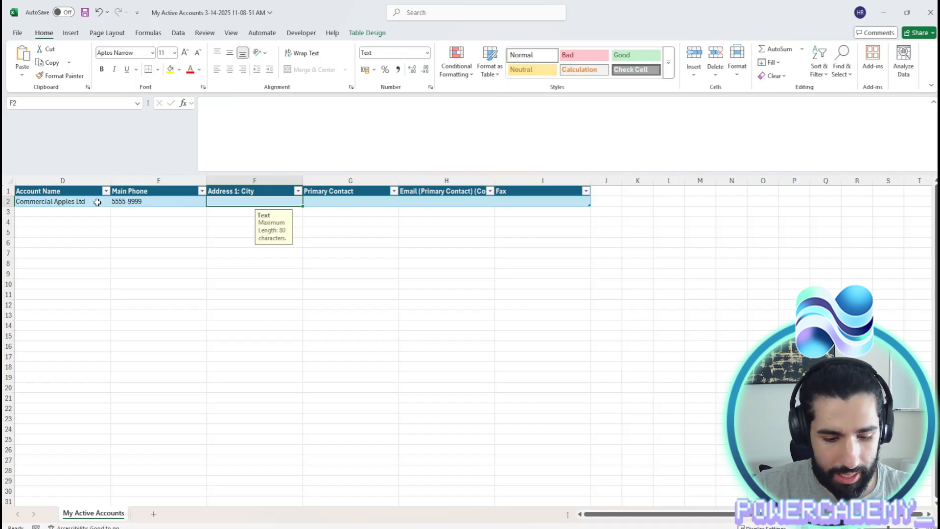
pyautogui.write('London')
pyautogui.press('Tab')
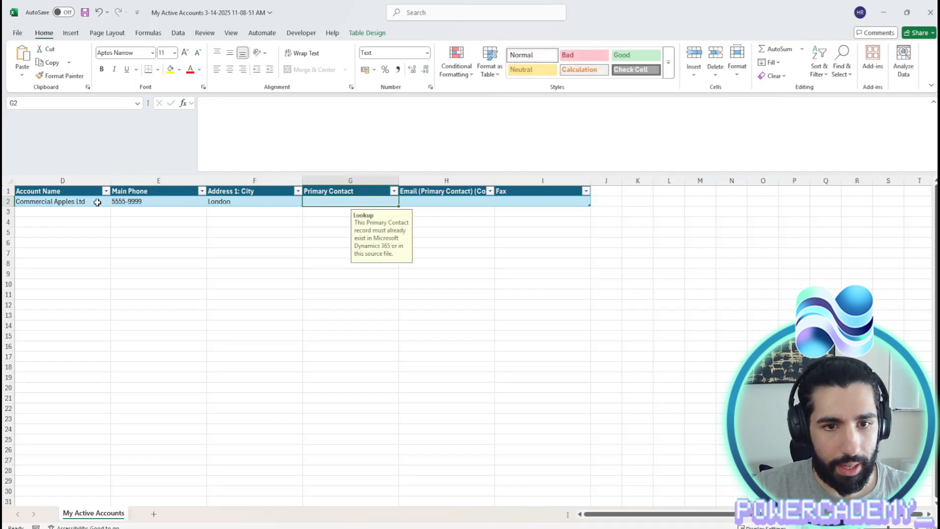
# - Check the London, phone and account name entries and the Primary Contact lookup requirement
pyautogui.click(218, 203)
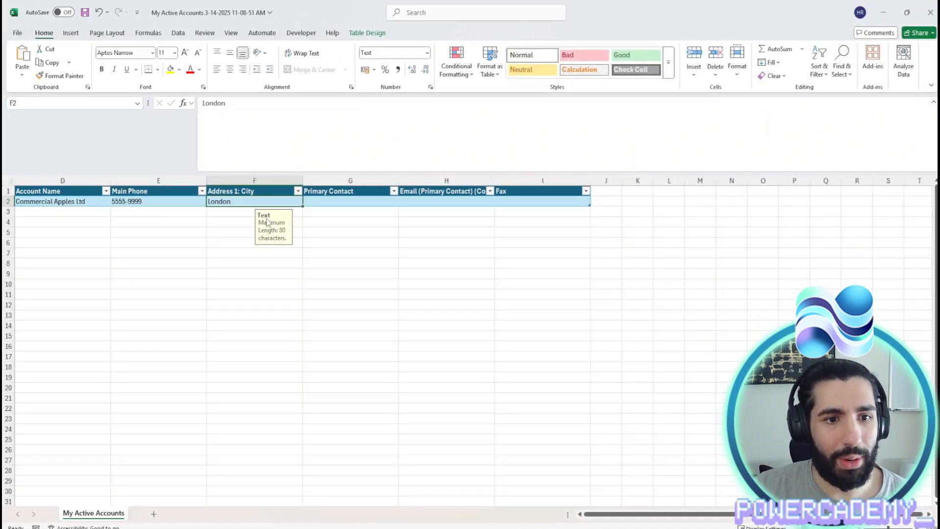
pyautogui.click(185, 202)
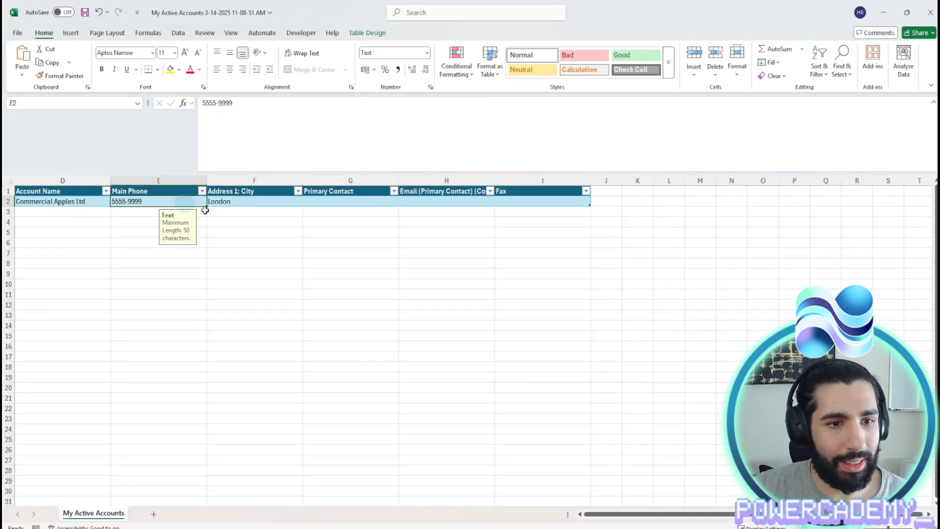
pyautogui.click(66, 200)
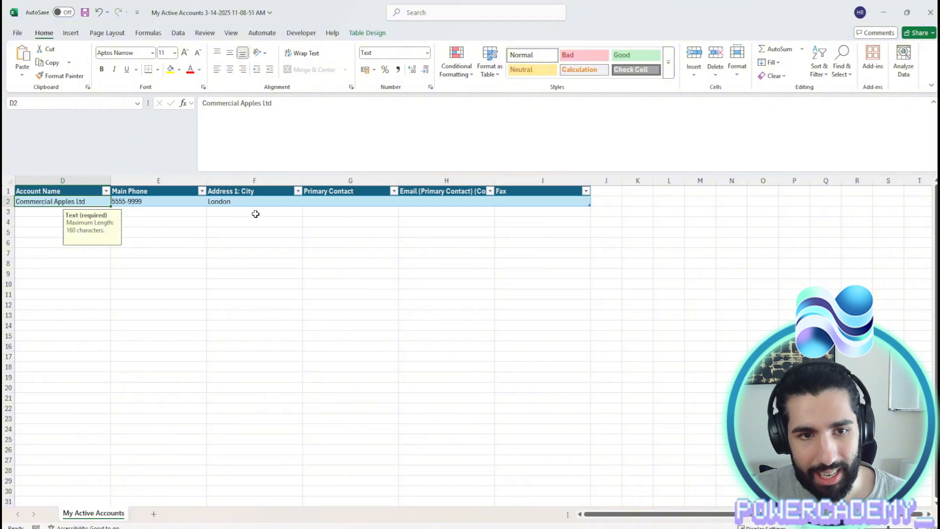
pyautogui.click(333, 200)
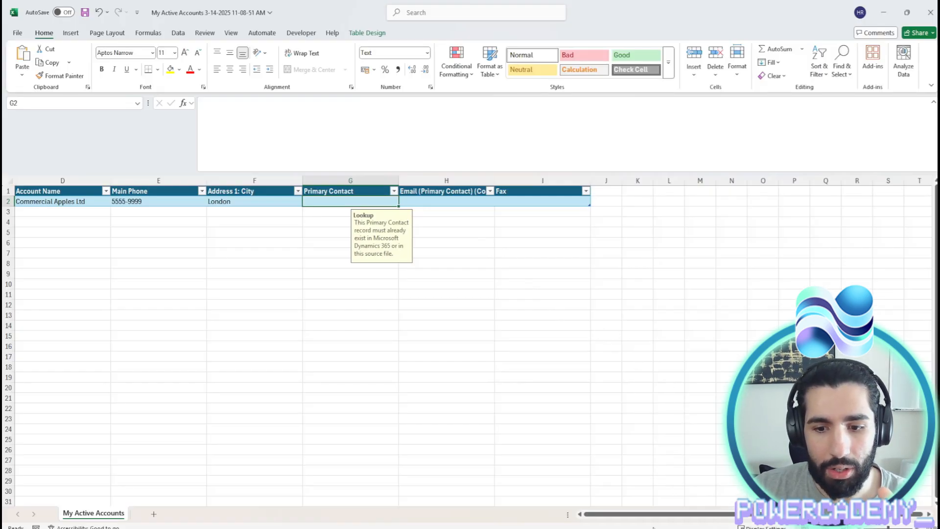
pyautogui.hotkey('alt', 'Tab')
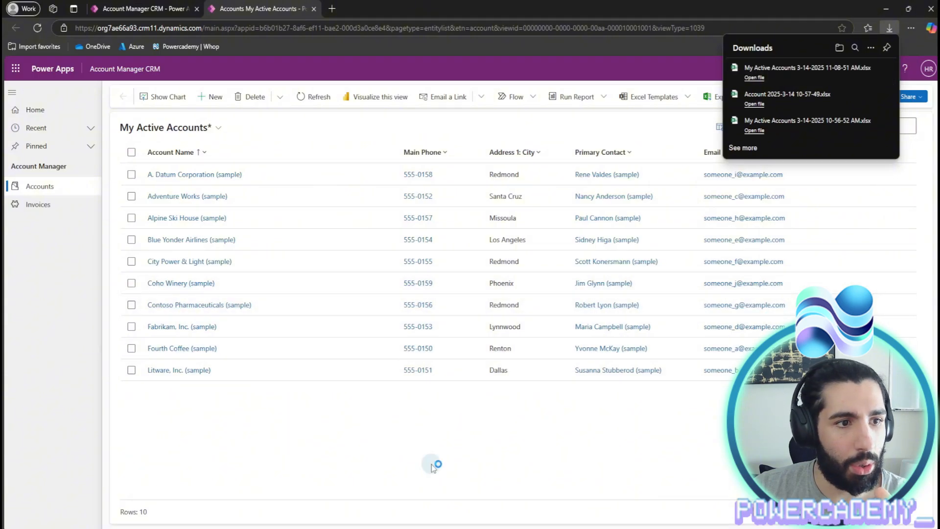
# - Add a Contact table page to the Account Manager CRM app, shown in its navigation
pyautogui.click(155, 5)
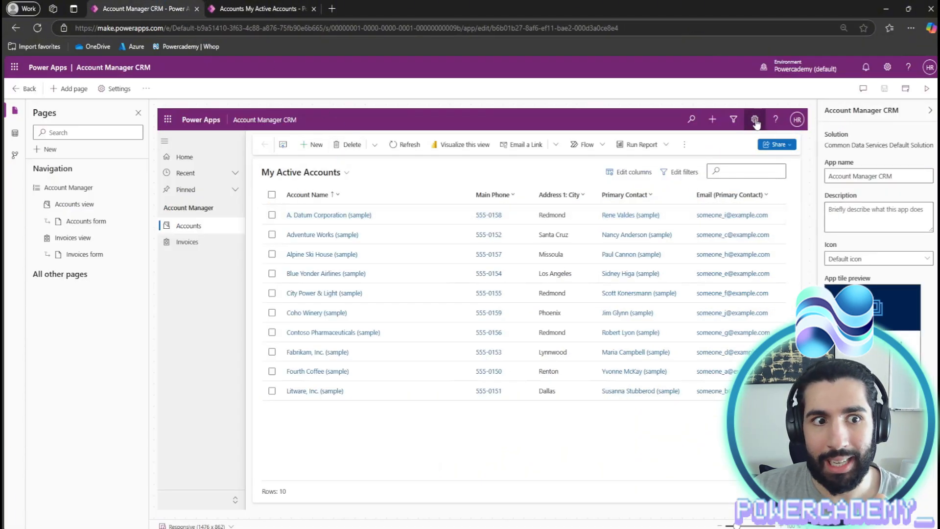
pyautogui.click(69, 88)
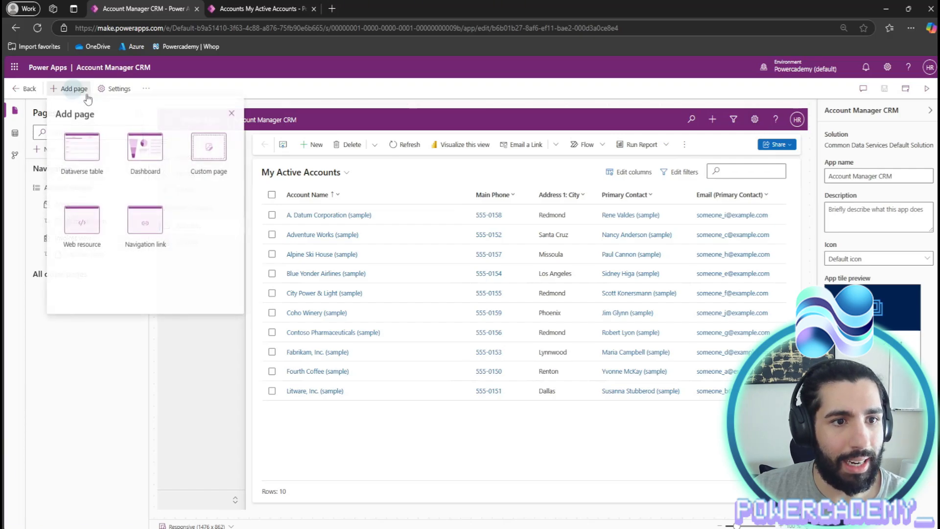
pyautogui.click(79, 162)
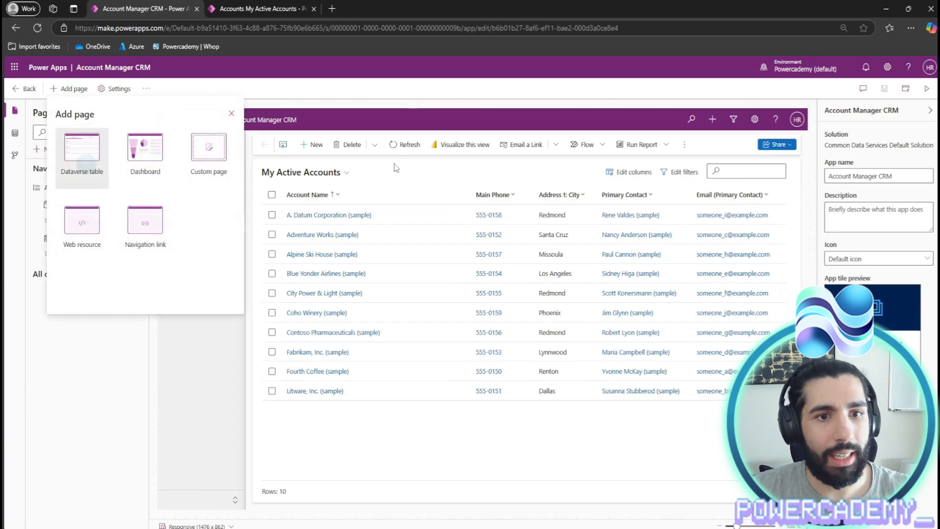
pyautogui.scroll(-10, 147, 196)
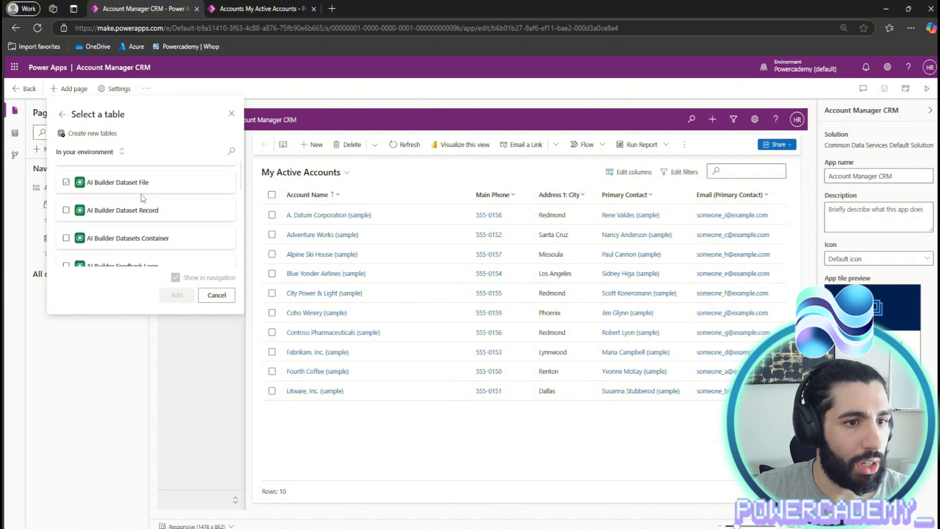
pyautogui.click(159, 185)
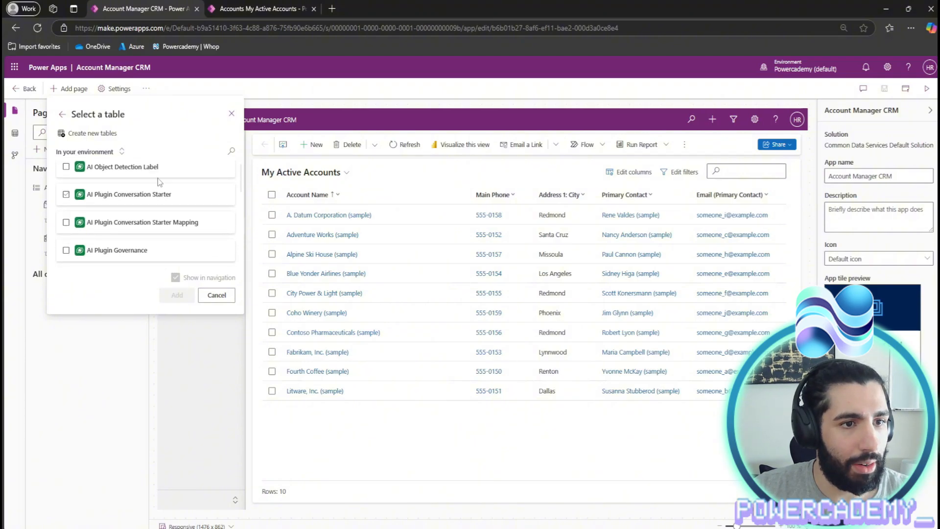
pyautogui.click(231, 152)
pyautogui.write('contact')
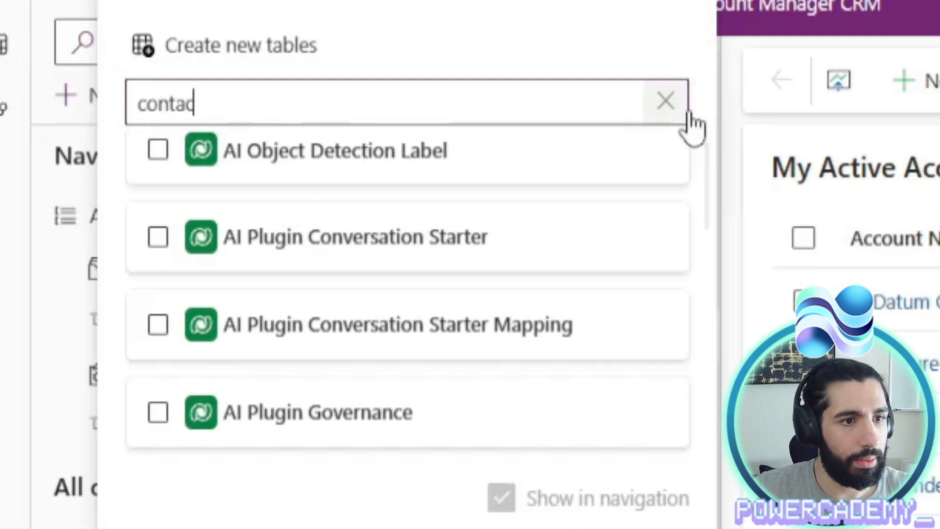
pyautogui.click(176, 187)
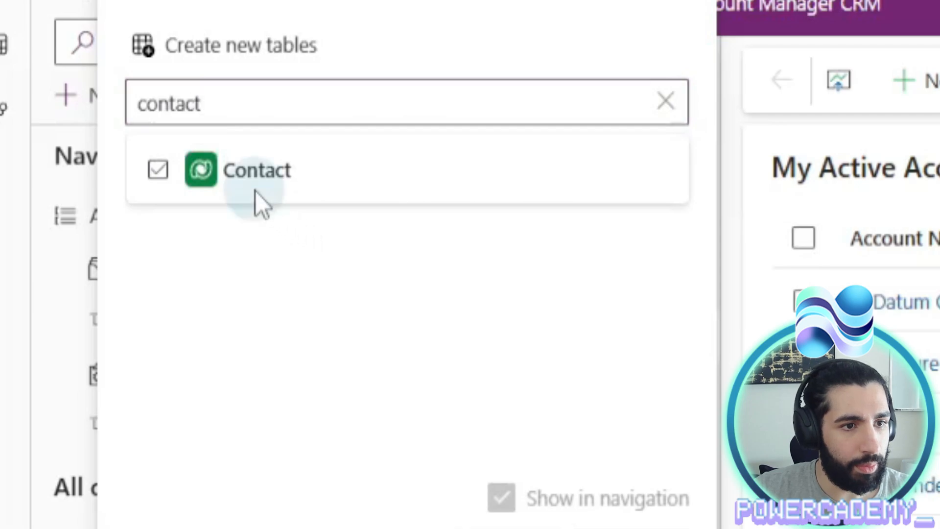
pyautogui.click(150, 185)
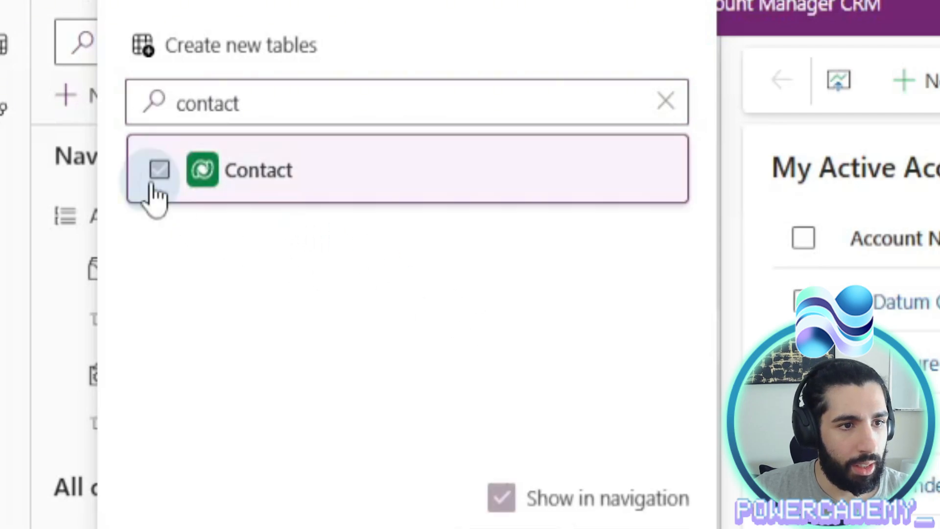
pyautogui.click(178, 295)
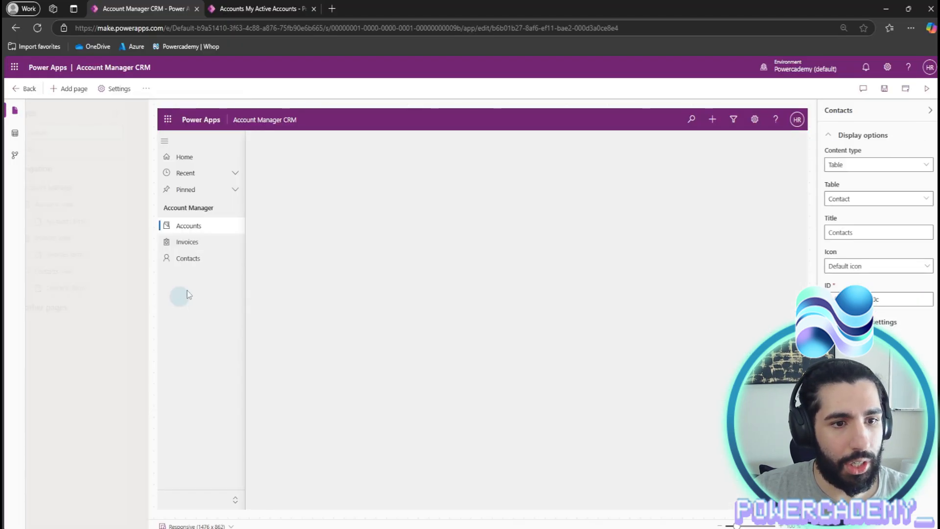
# - Publish the app and open the Contacts list in the running Account Manager CRM
pyautogui.click(906, 90)
pyautogui.click(259, 8)
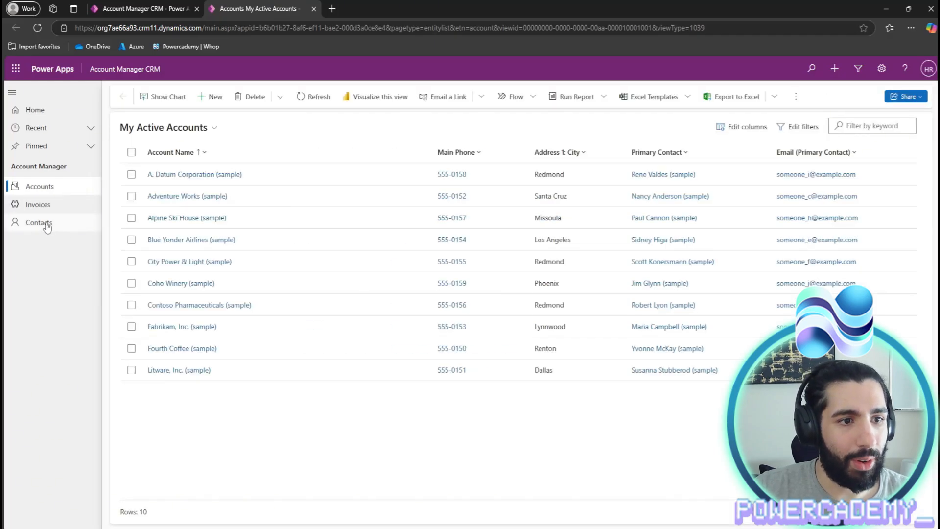
pyautogui.click(47, 225)
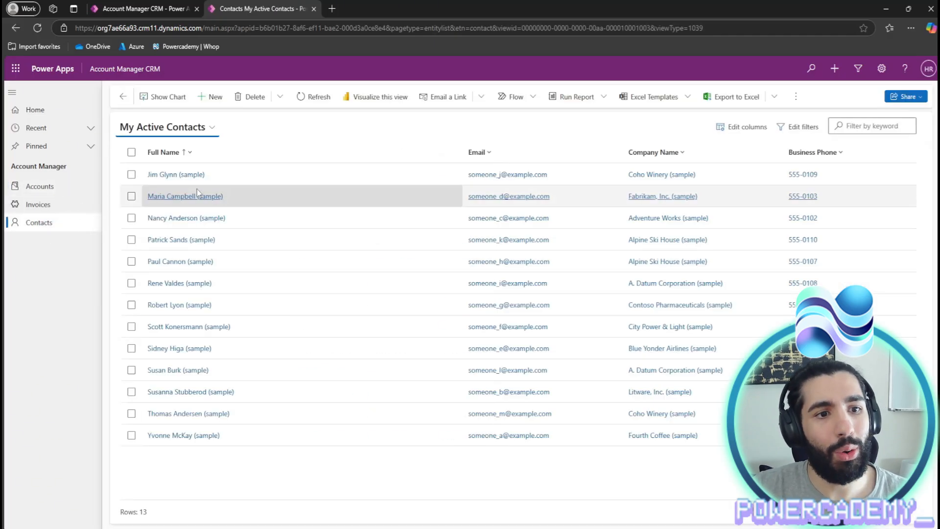
# - Open the sample contact's record and copy the contact's full name
pyautogui.doubleClick(287, 240)
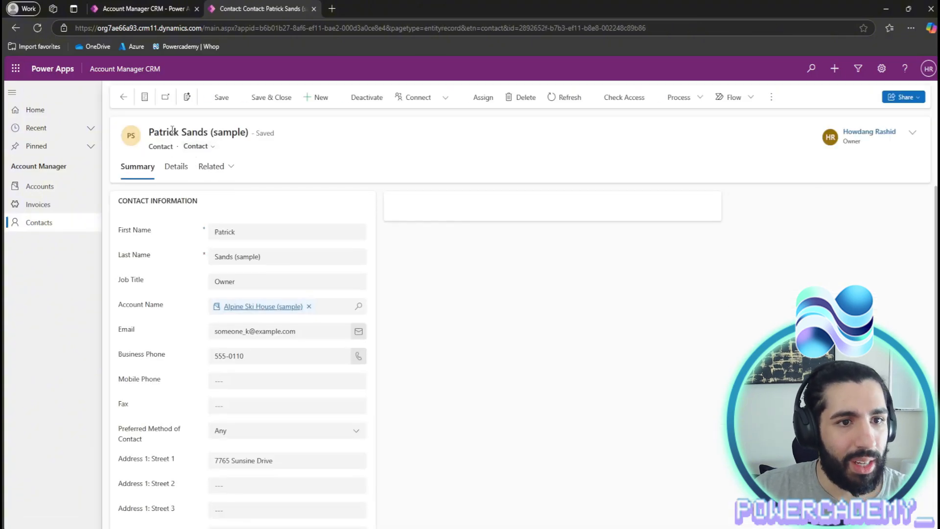
pyautogui.moveTo(150, 132); pyautogui.dragTo(248, 129)
pyautogui.hotkey('ctrl', 'c')
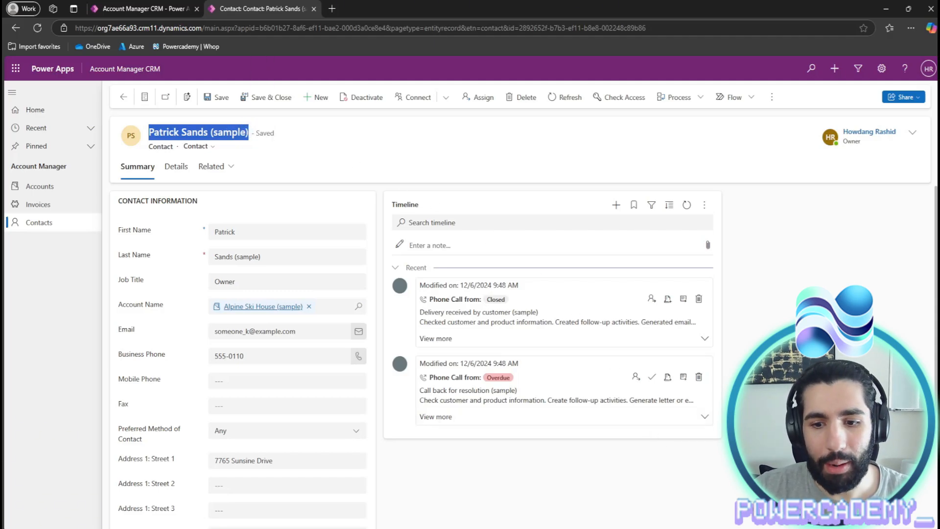
pyautogui.hotkey('alt', 'Tab')
# - Paste the copied contact name into Primary Contact cell G2
pyautogui.doubleClick(348, 202)
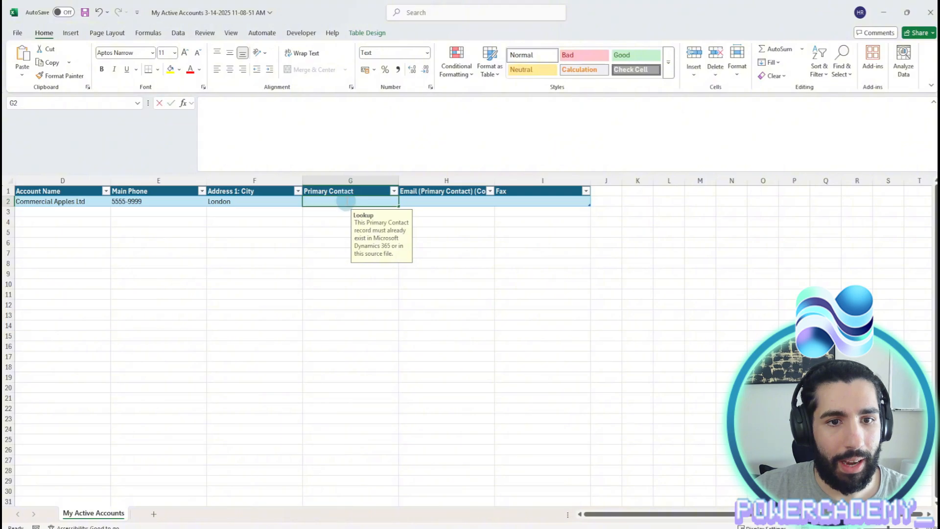
pyautogui.hotkey('ctrl', 'v')
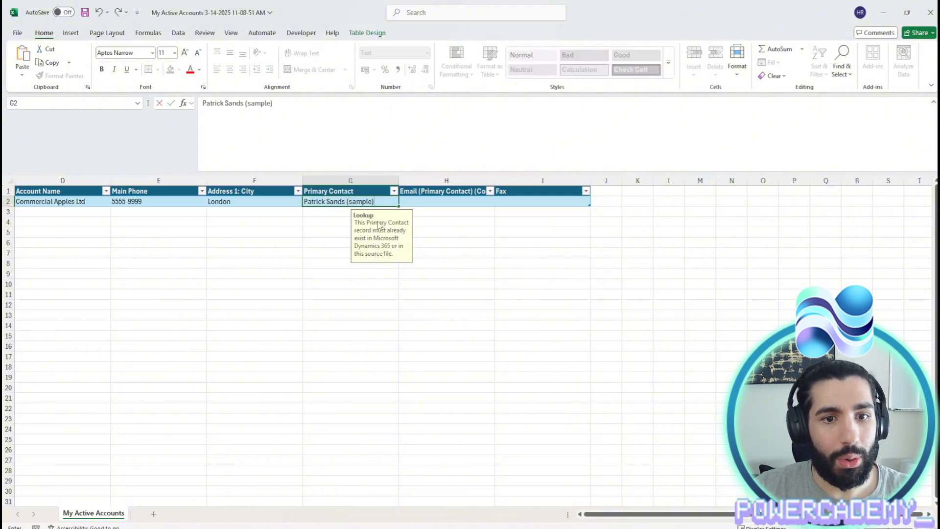
pyautogui.click(412, 231)
pyautogui.click(372, 203)
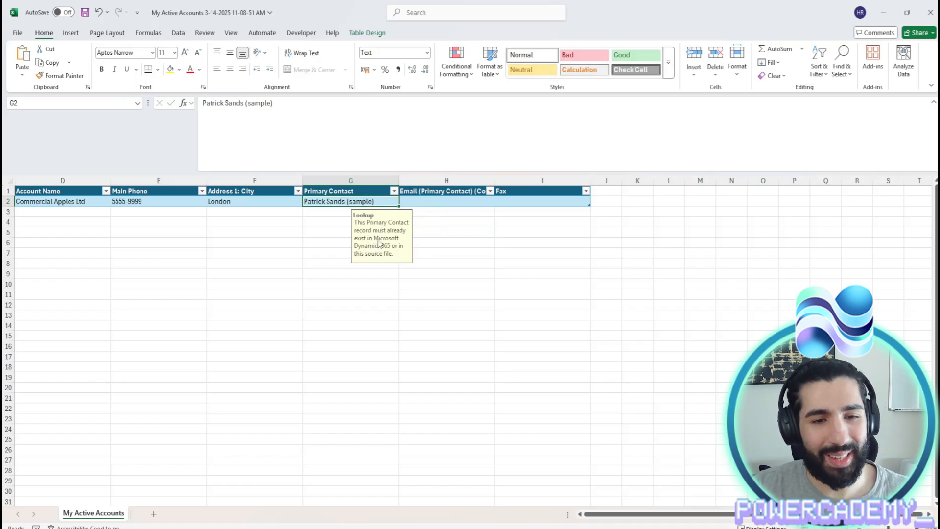
# - Enter the account's e-mail in H2, widen column H, put fax 756 in I2, and save
pyautogui.click(440, 199)
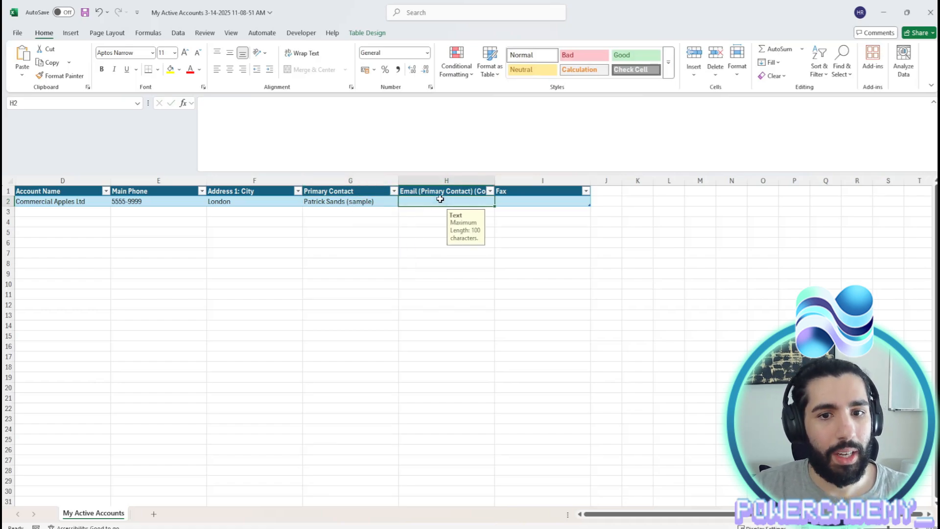
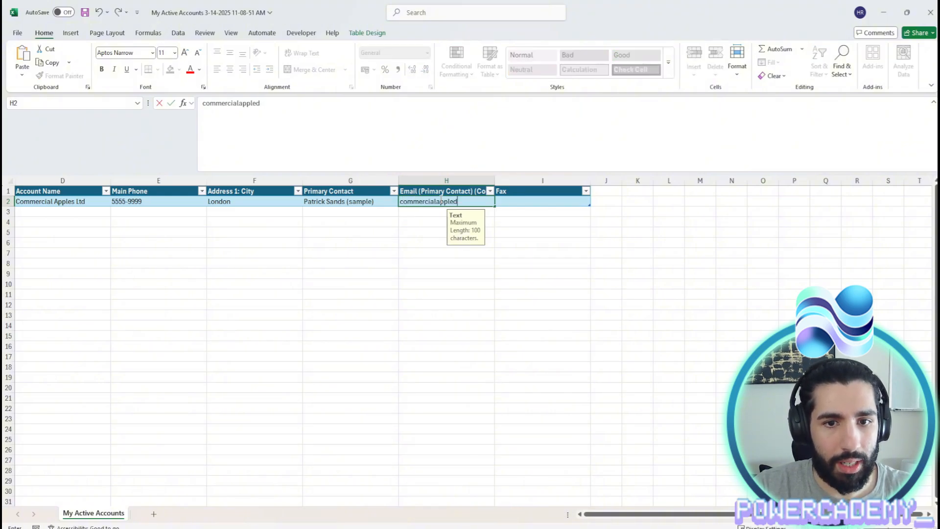
pyautogui.hotkey('ctrl', 'Return')
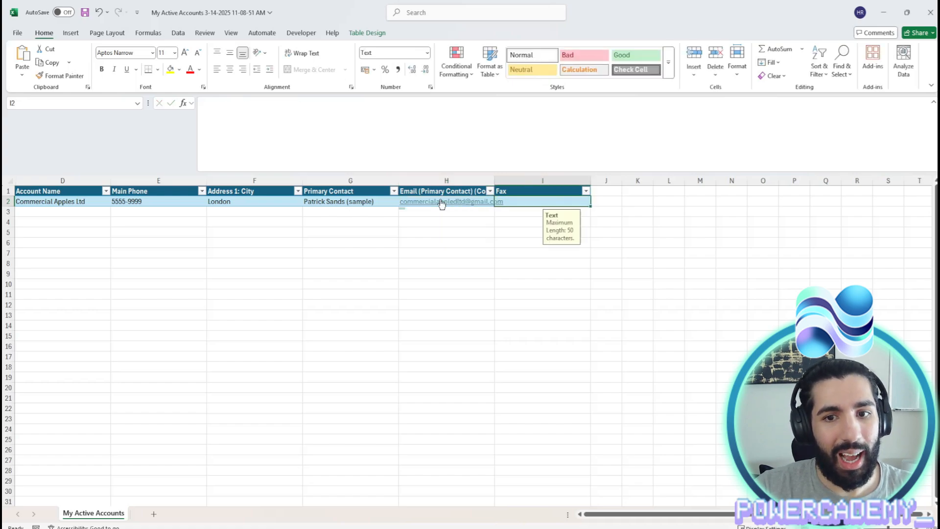
pyautogui.click(509, 180)
pyautogui.press('Down')
pyautogui.moveTo(495, 179); pyautogui.dragTo(522, 179)
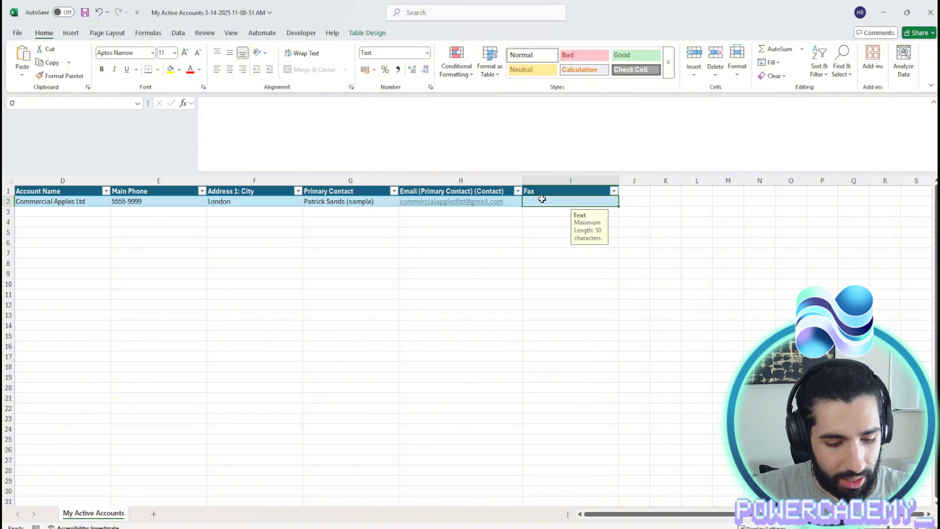
pyautogui.write('75637463')
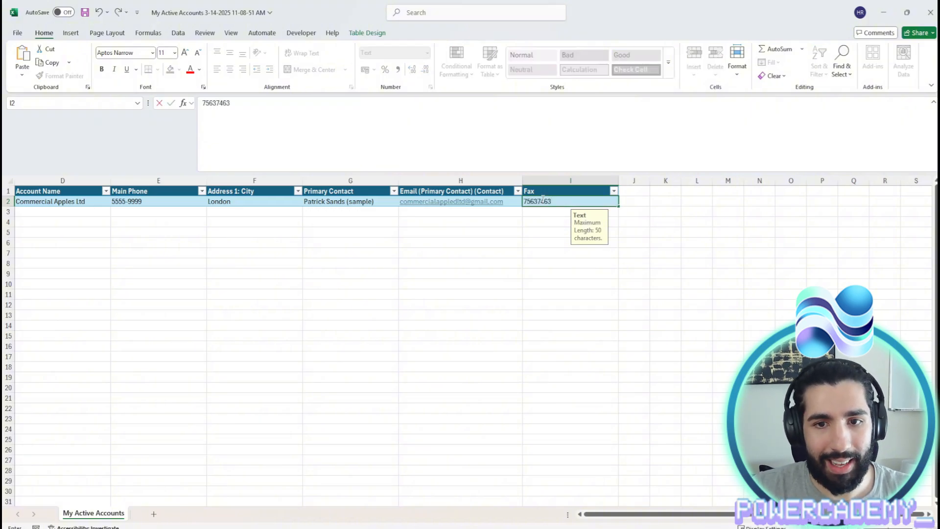
pyautogui.click(458, 216)
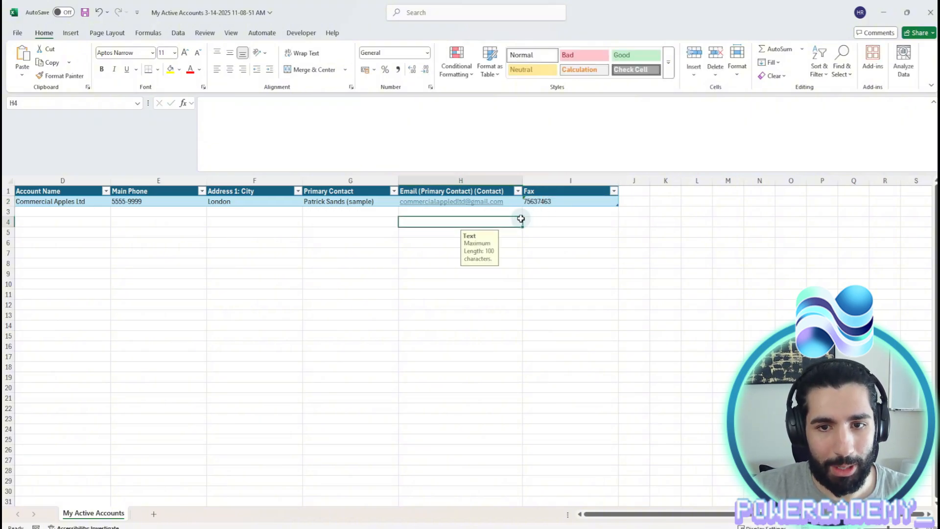
pyautogui.click(91, 210)
pyautogui.hotkey('ctrl', 's')
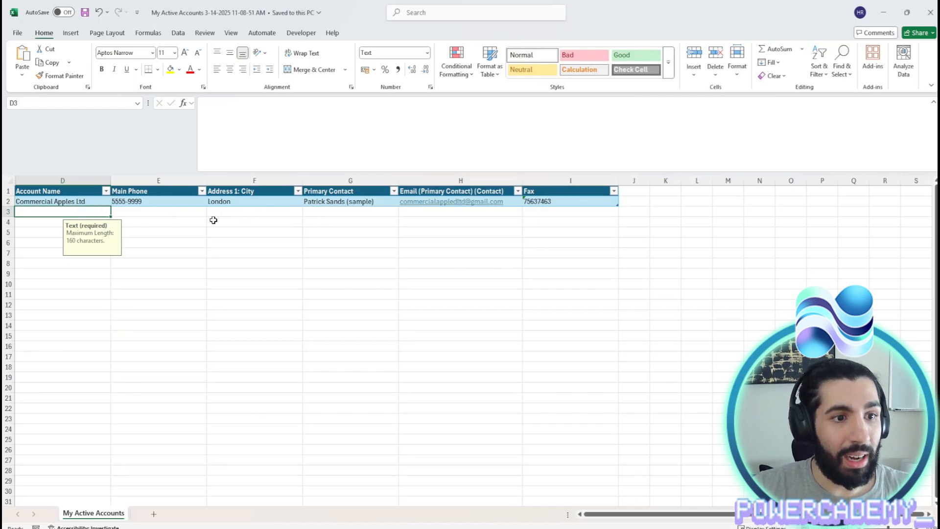
# - Add Test Account 2 reusing row 2's phone, city and contact, with its e-mail and fax 57346463, and save
pyautogui.write('Test Account 2')
pyautogui.click(175, 203)
pyautogui.press('Tab')
pyautogui.write('Patrick Sands (sample)')
pyautogui.press('Tab')
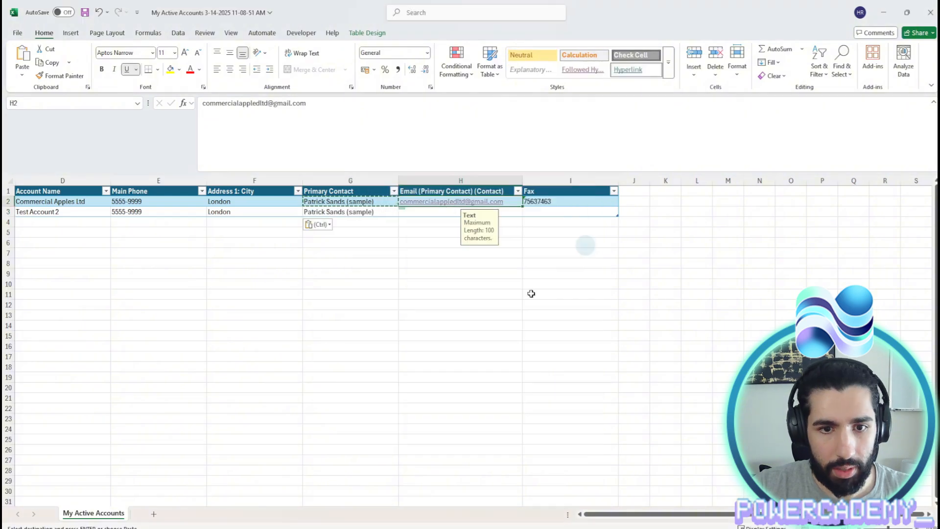
pyautogui.press('Tab')
pyautogui.write('57346463')
pyautogui.press('Return')
pyautogui.hotkey('ctrl', 's')
pyautogui.click(106, 223)
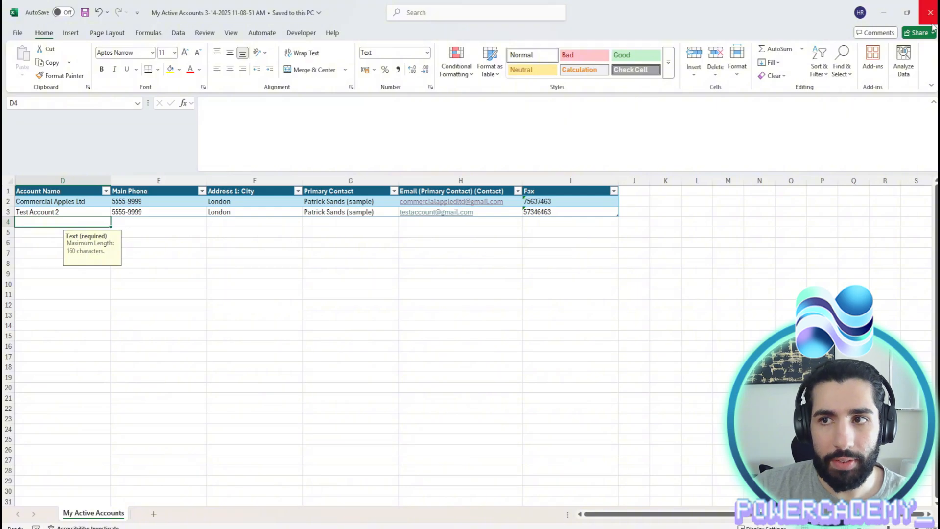
pyautogui.hotkey('alt', 'Tab')
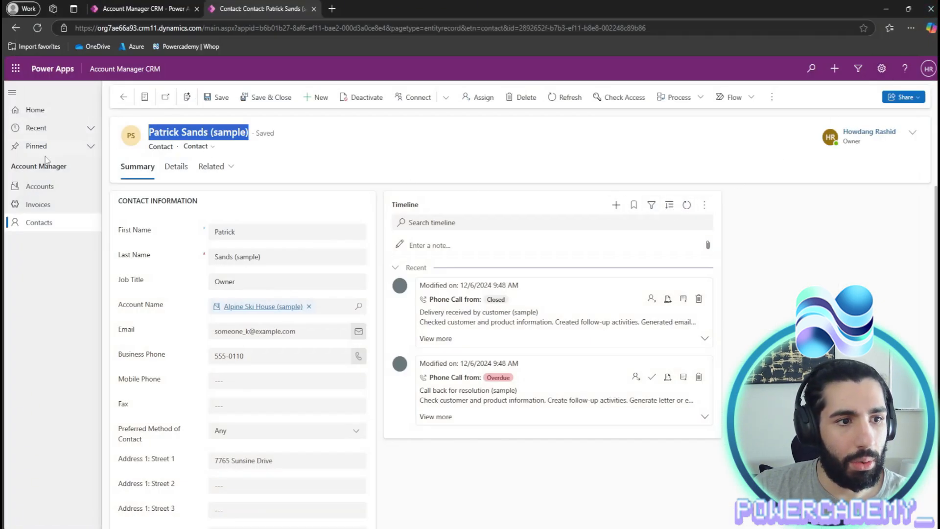
# - From the Accounts list, open Import from Excel through the more-commands menu
pyautogui.click(57, 188)
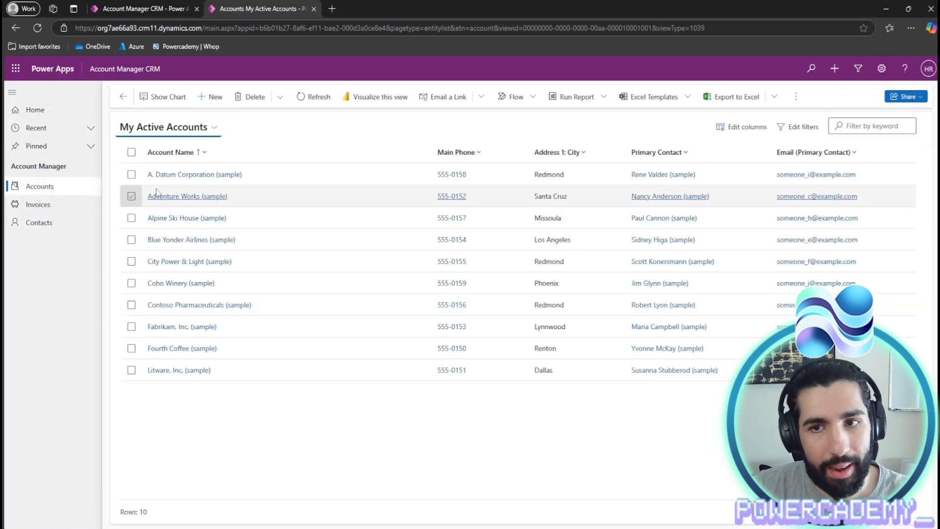
pyautogui.click(775, 98)
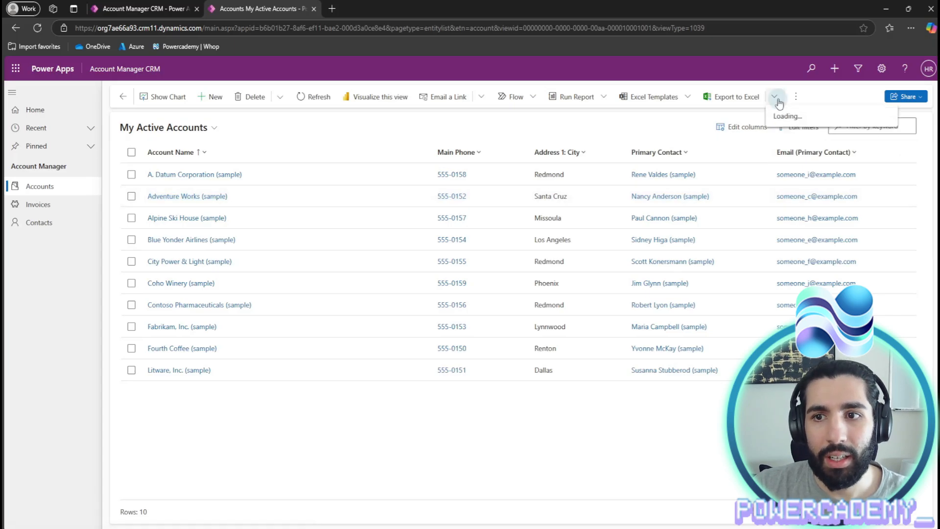
pyautogui.click(730, 115)
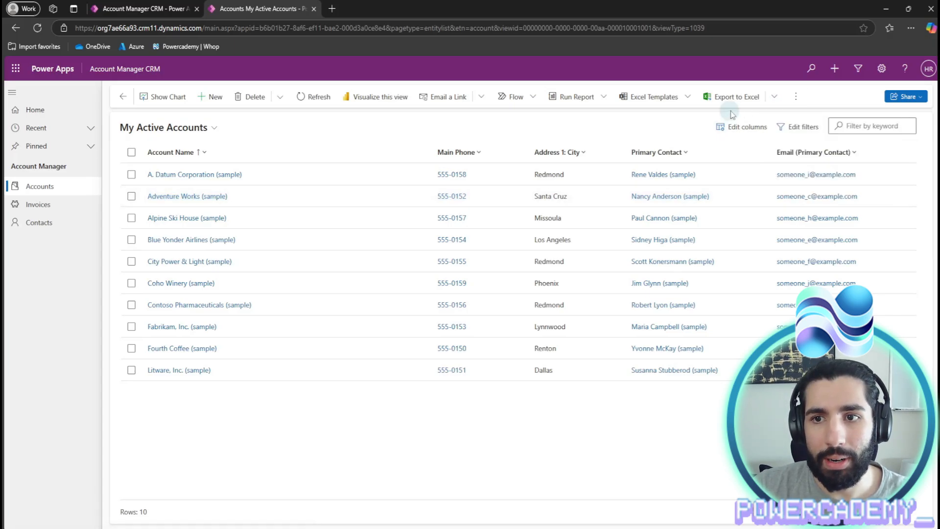
pyautogui.click(793, 100)
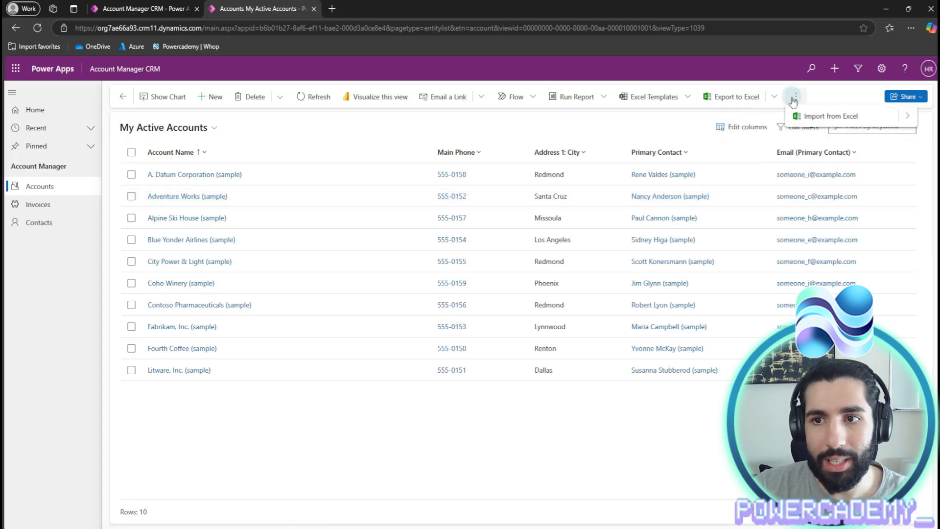
pyautogui.click(838, 118)
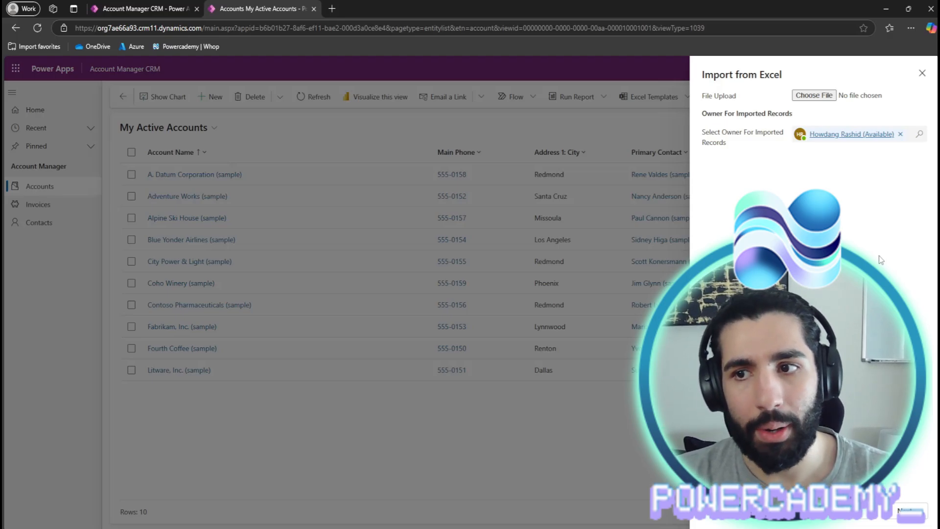
# - Choose the saved My Active Accounts workbook as the Import from Excel upload file
pyautogui.click(820, 95)
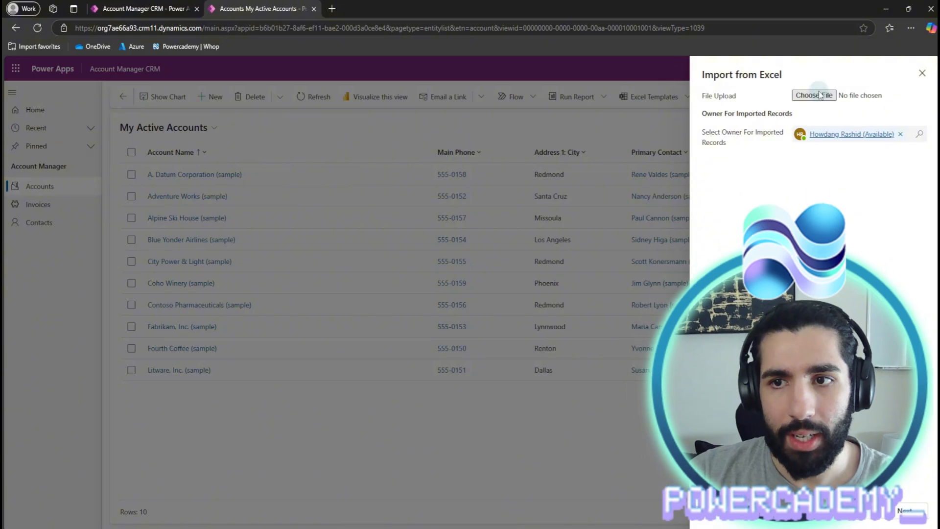
pyautogui.click(139, 98)
pyautogui.click(296, 229)
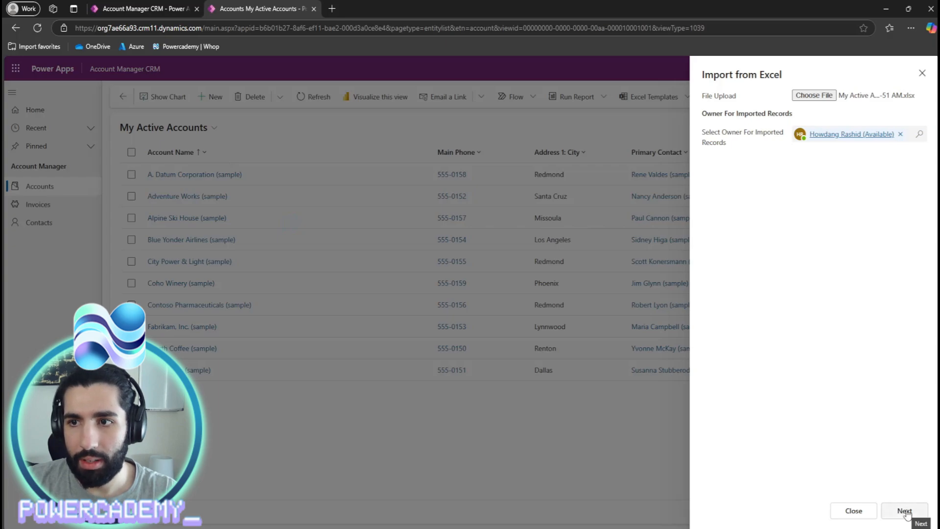
pyautogui.click(816, 96)
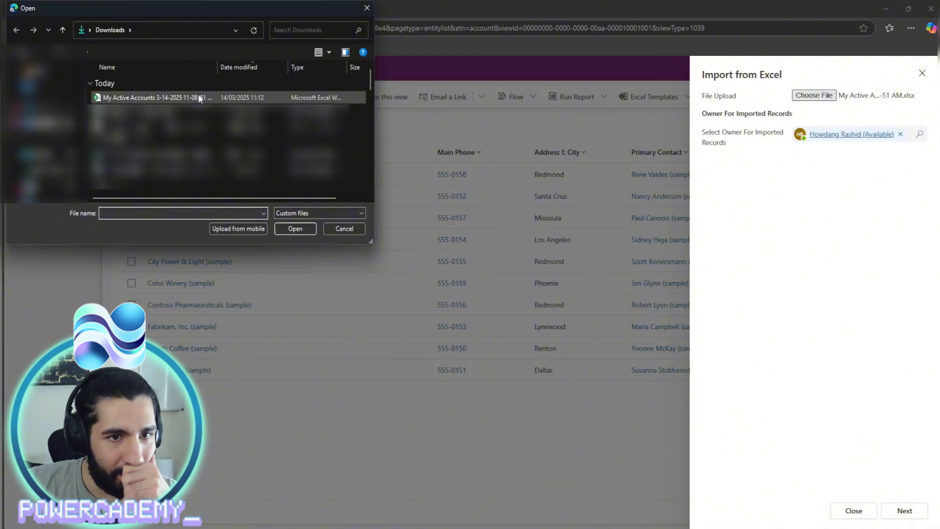
pyautogui.click(367, 8)
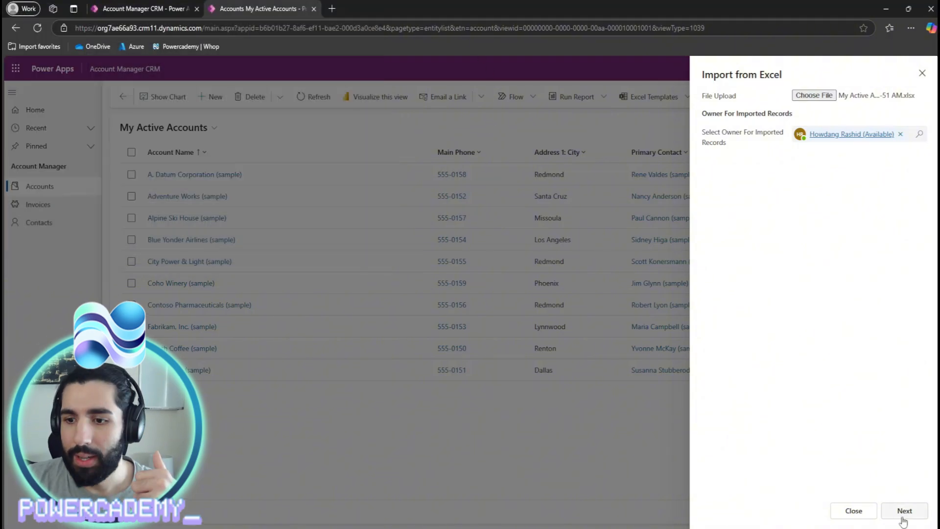
# - Move past the duplicate settings with Allow Duplicates at No and review the field mapping
pyautogui.click(904, 520)
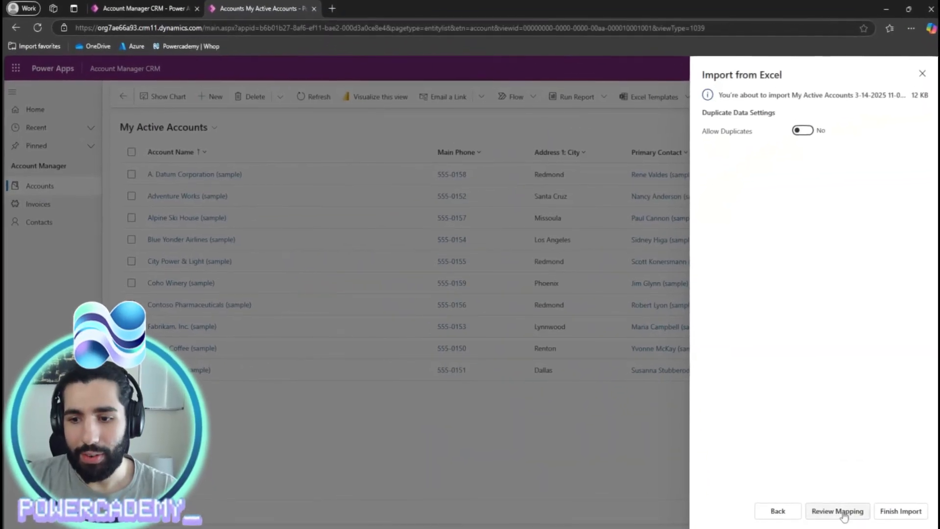
pyautogui.click(842, 511)
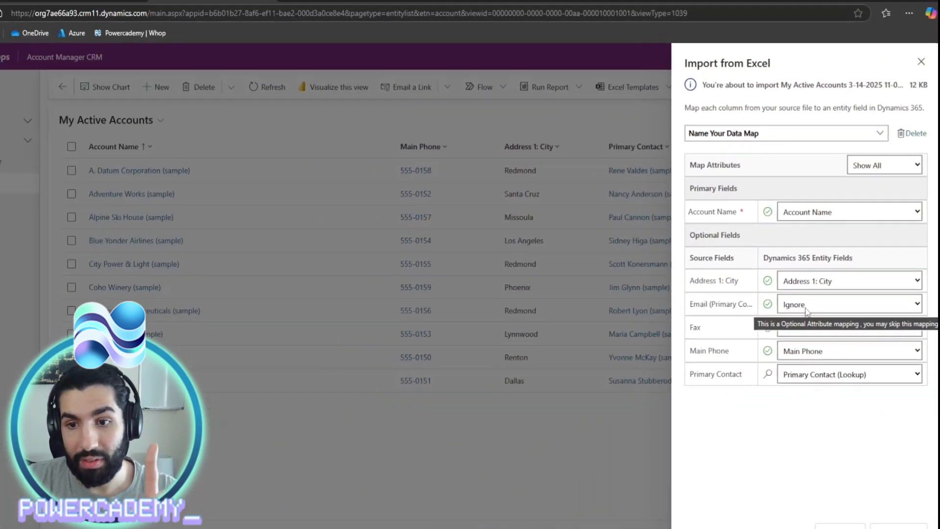
# - Change the Email row's mapping from Ignore to Email and submit the accounts import
pyautogui.click(715, 369)
pyautogui.scroll(-6, 829, 215)
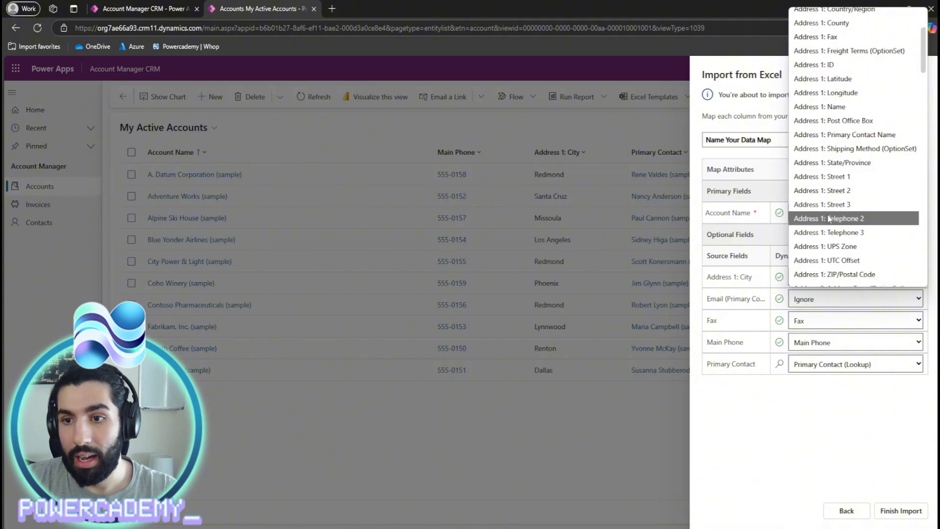
pyautogui.press('e')
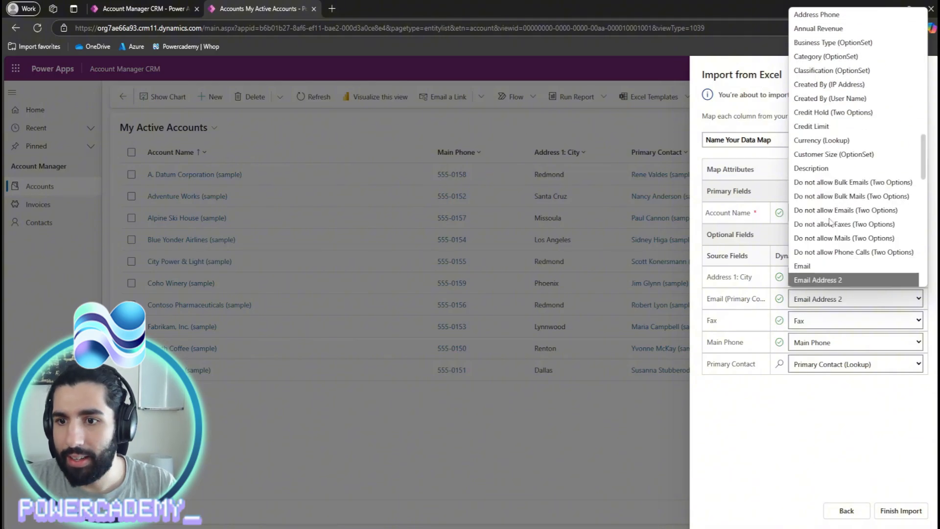
pyautogui.click(815, 252)
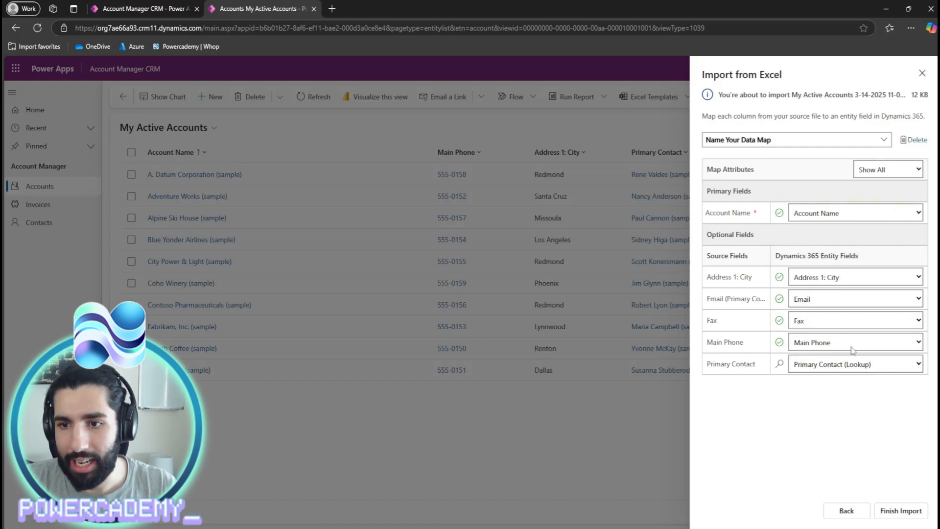
pyautogui.click(899, 513)
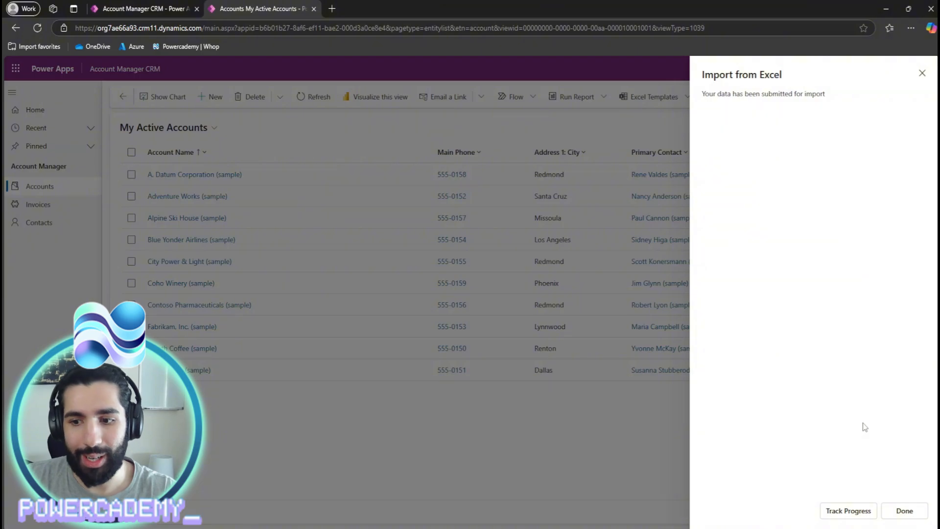
# - Track the import and refresh My Imports until it shows Completed with 1 success and 1 error
pyautogui.click(858, 512)
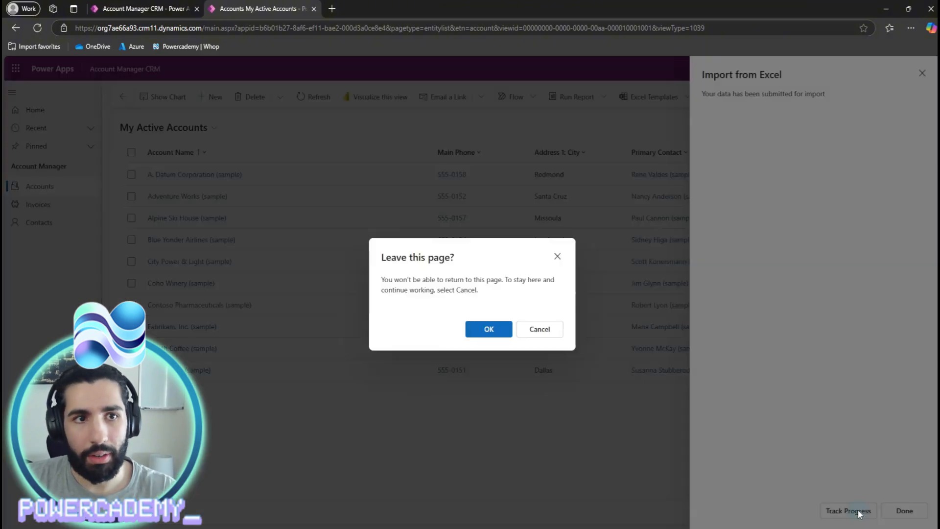
pyautogui.click(489, 328)
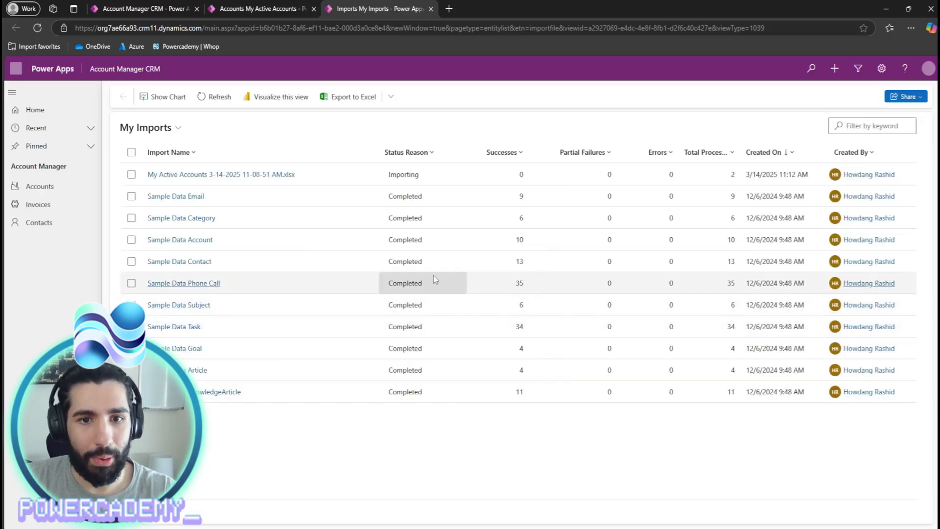
pyautogui.click(213, 97)
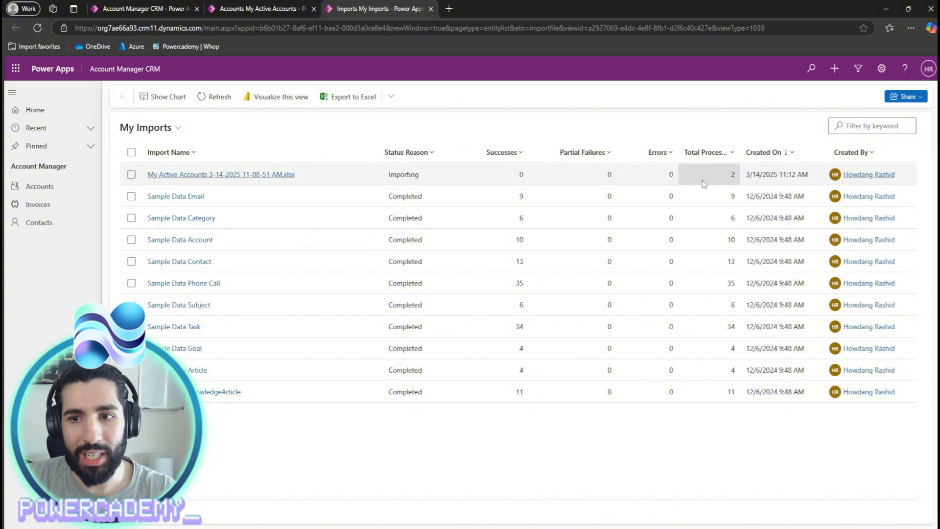
pyautogui.click(220, 97)
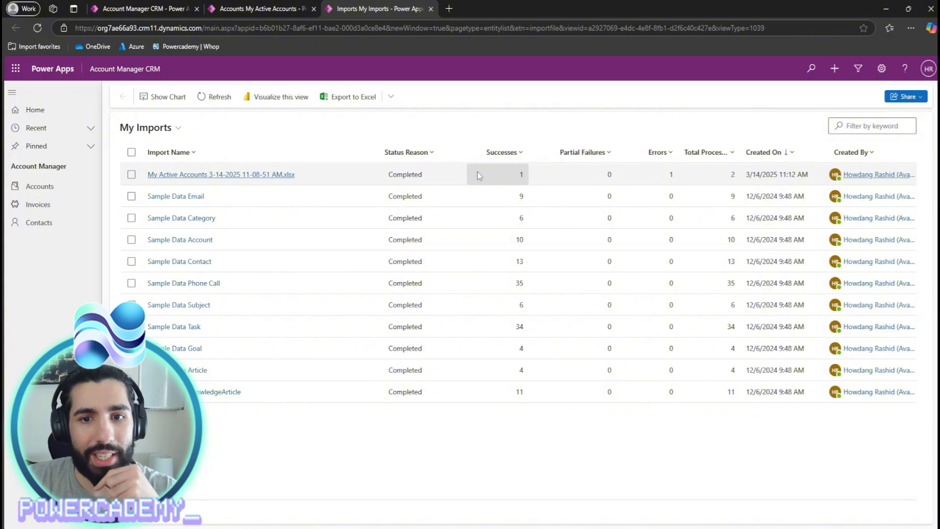
# - Check the import's successful records, then refresh Accounts to find the new Commercial Apples Ltd row
pyautogui.doubleClick(431, 172)
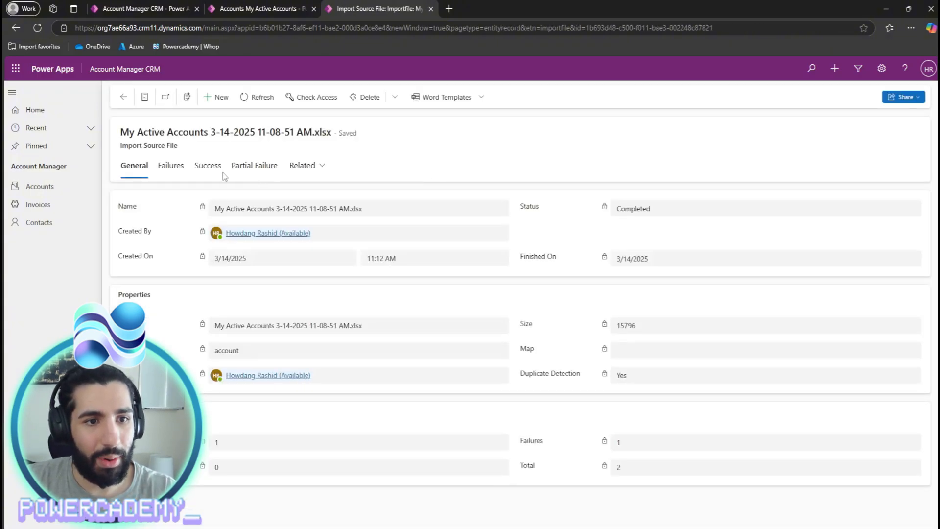
pyautogui.click(221, 174)
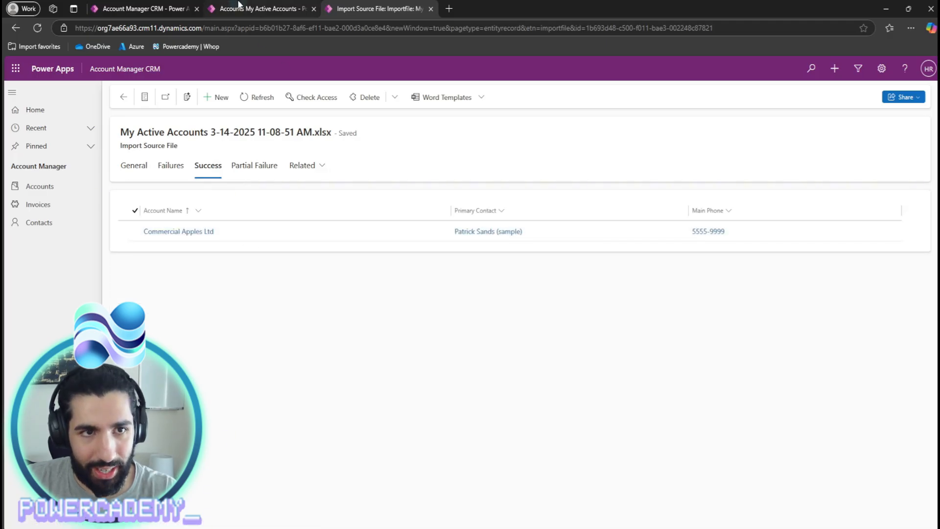
pyautogui.click(239, 5)
pyautogui.click(922, 73)
pyautogui.click(313, 96)
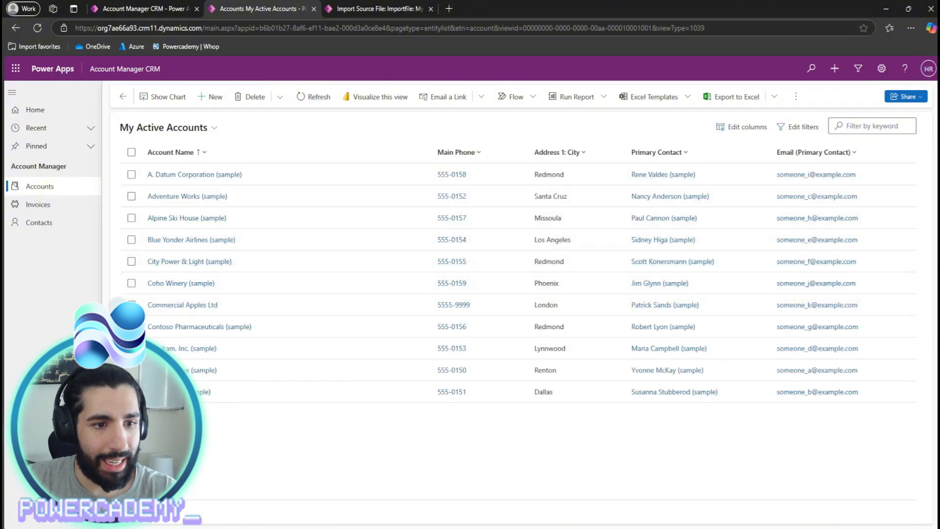
pyautogui.click(591, 304)
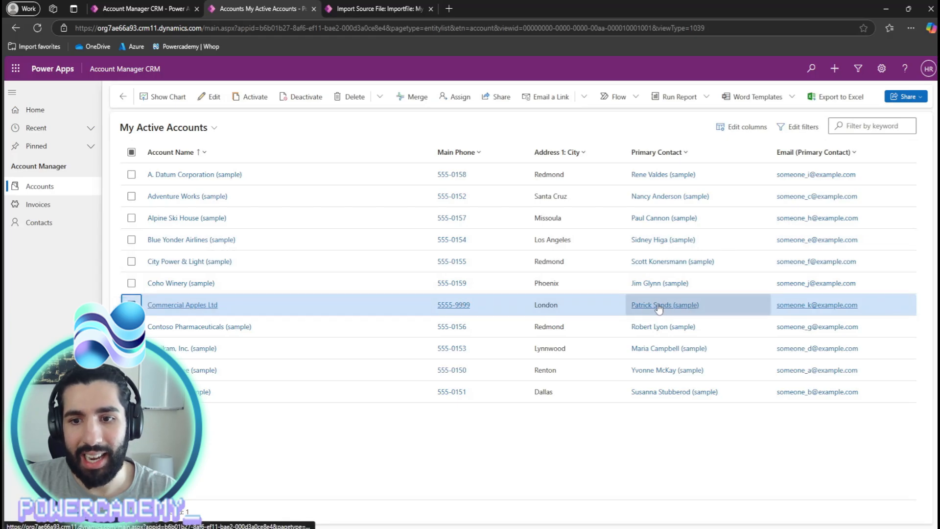
# - Review the import's failed records, then go back to the accounts list
pyautogui.click(373, 9)
pyautogui.click(171, 167)
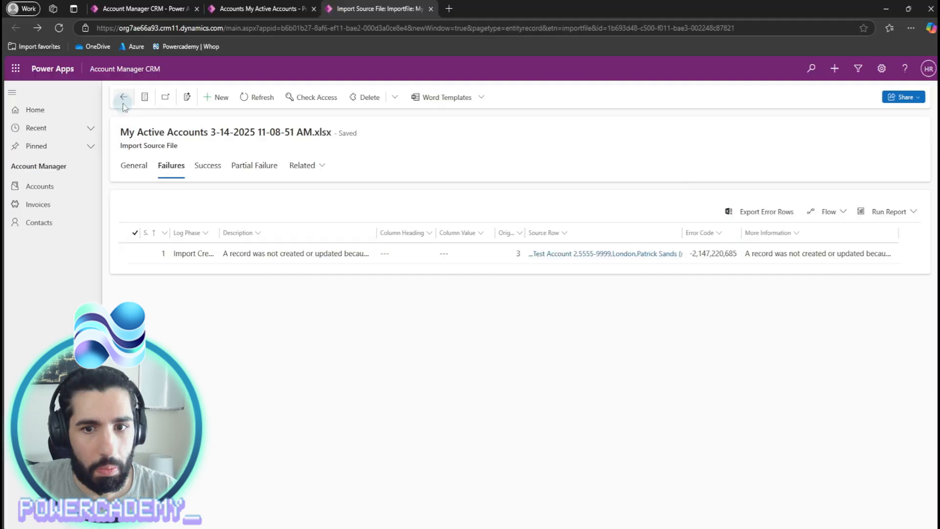
pyautogui.click(122, 97)
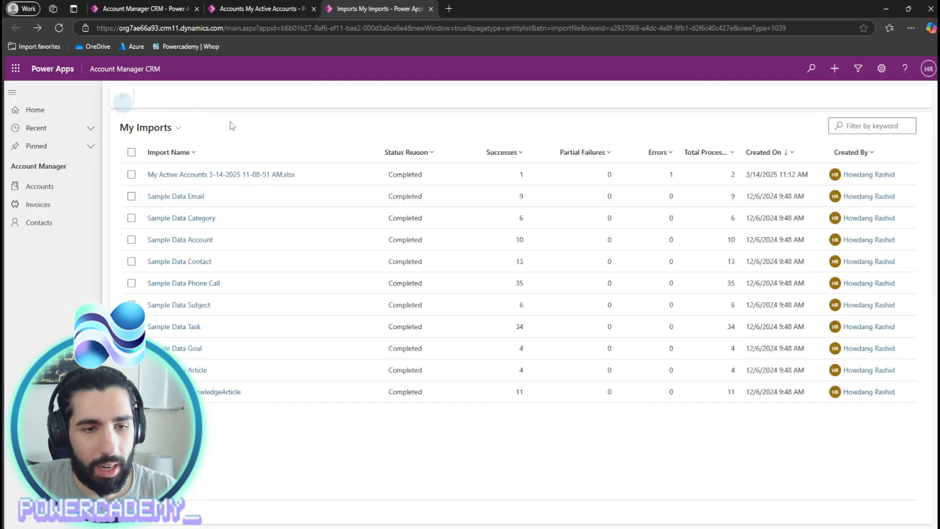
pyautogui.click(59, 192)
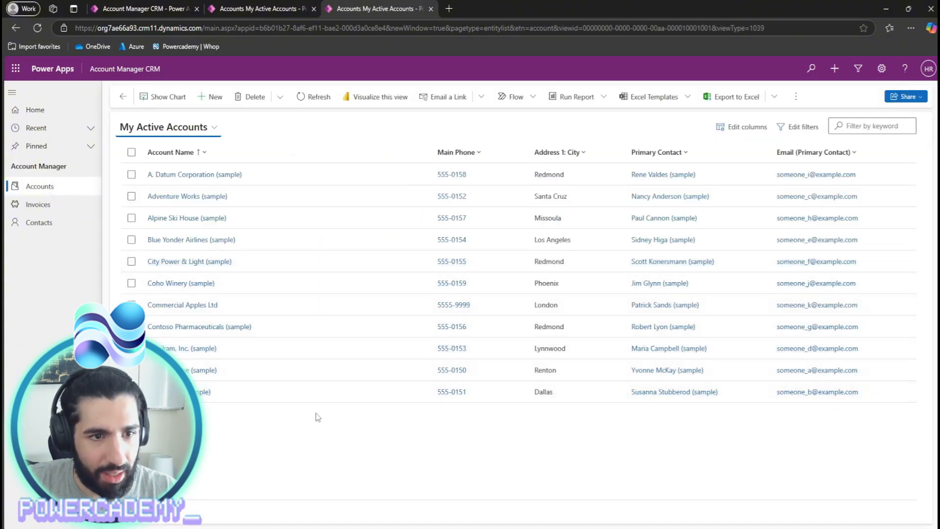
# - Filter the accounts by the keyword 'TEST ACCOUNT', then clear the filter
pyautogui.click(844, 127)
pyautogui.write('TEST ACCOUNT')
pyautogui.press('Return')
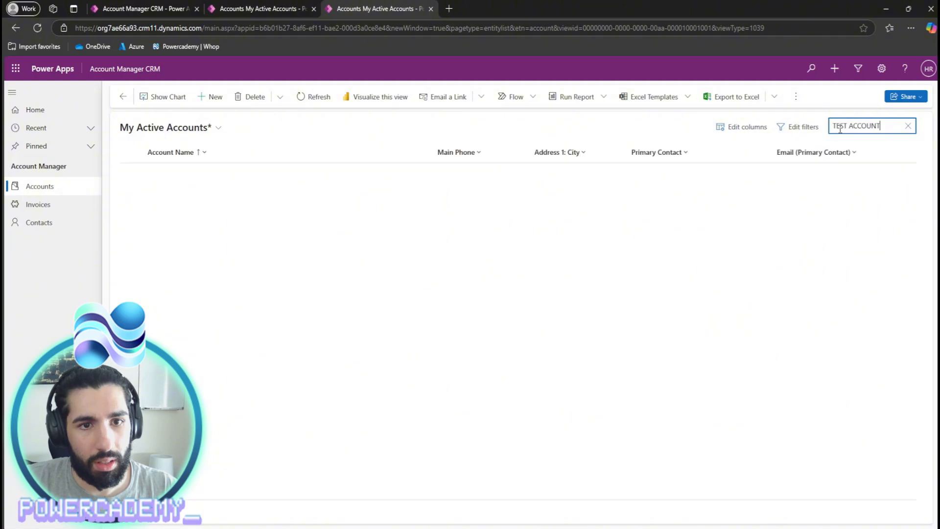
pyautogui.click(907, 126)
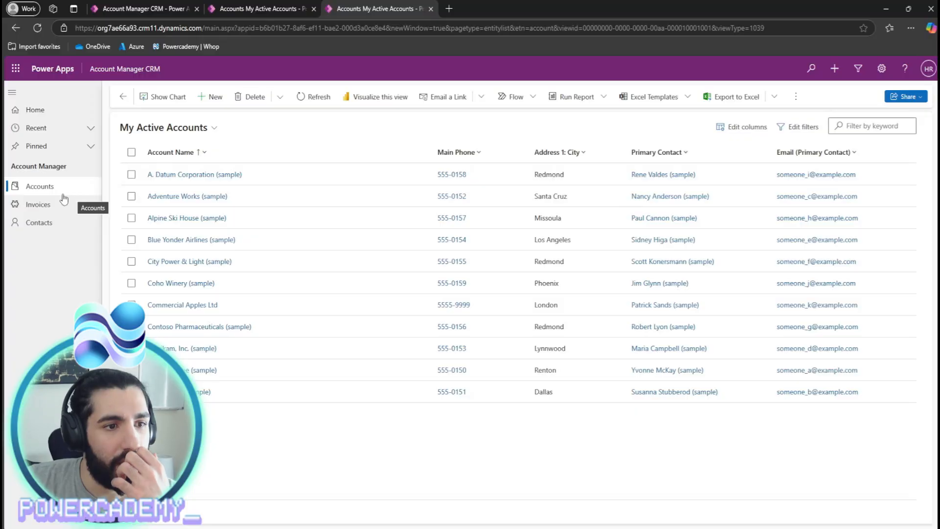
# - Glance at Contacts, open the Commercial Apples Ltd record, then return to the accounts list
pyautogui.click(59, 222)
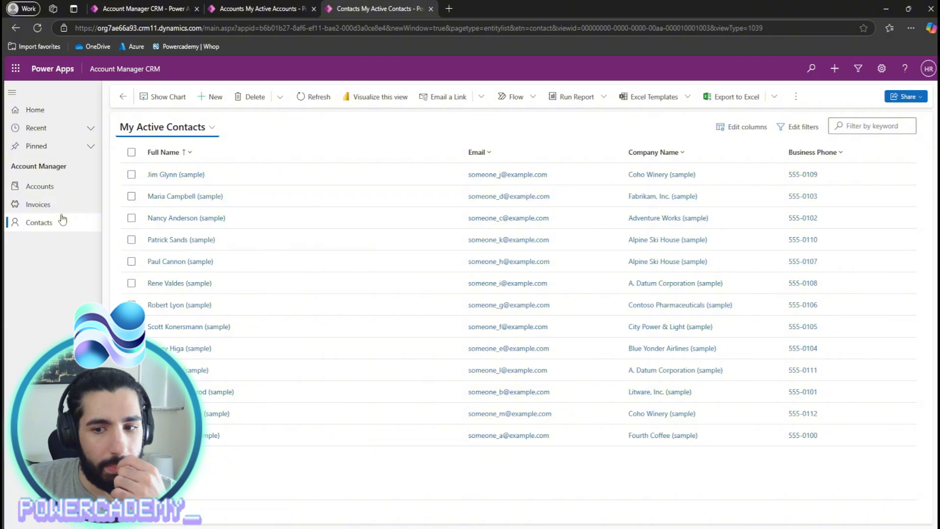
pyautogui.hotkey('alt', 'Left')
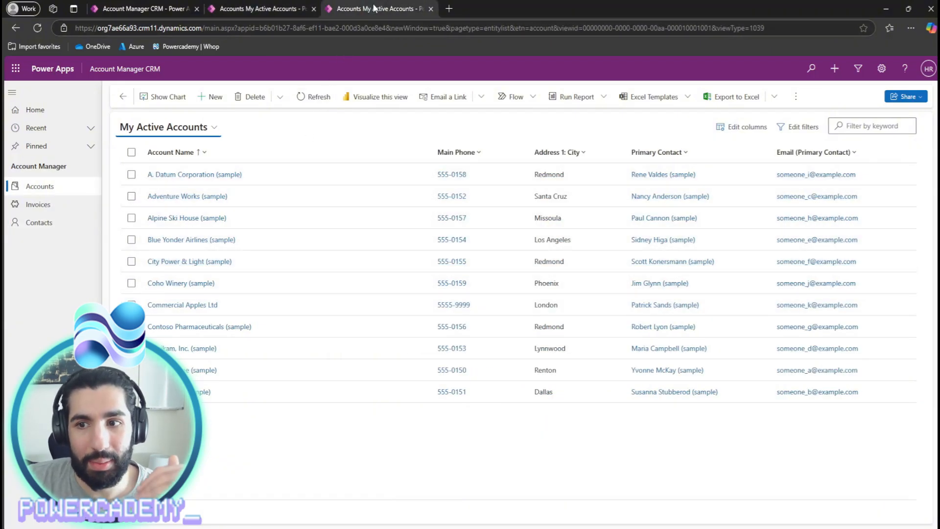
pyautogui.doubleClick(539, 301)
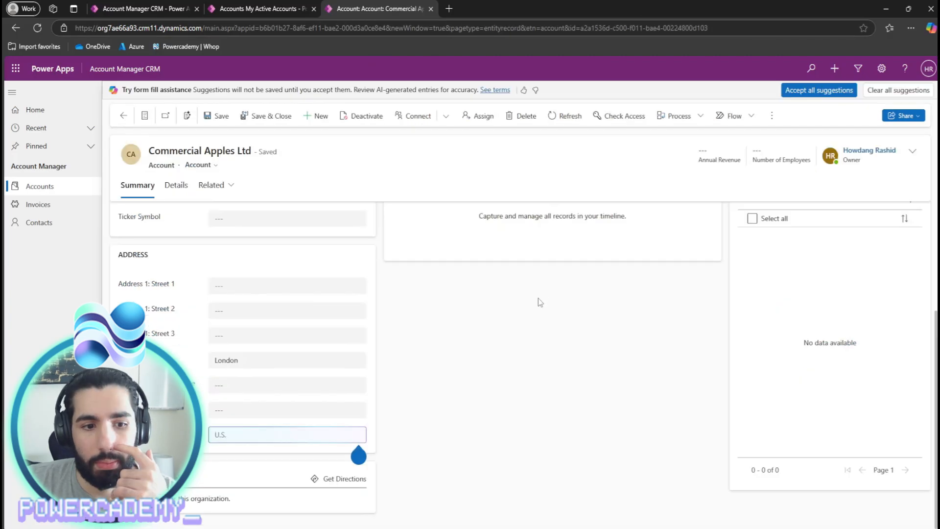
pyautogui.click(123, 118)
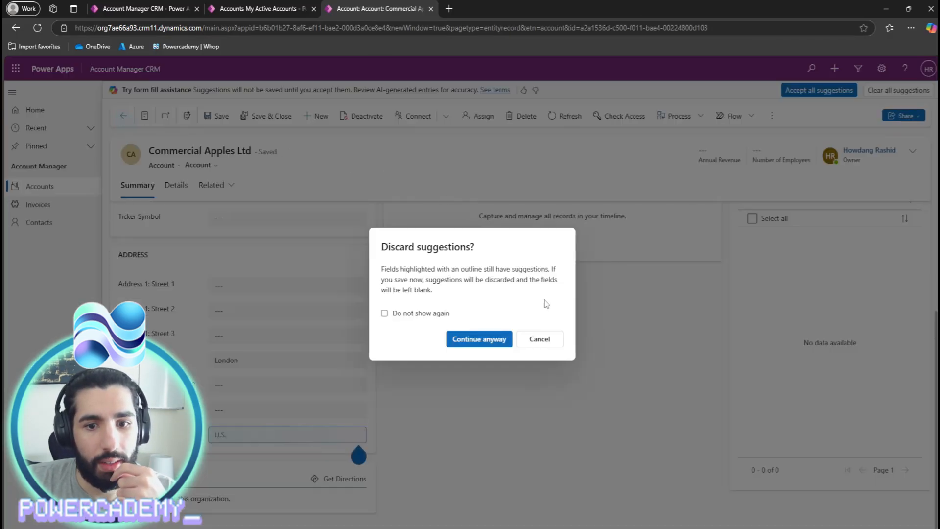
pyautogui.click(500, 339)
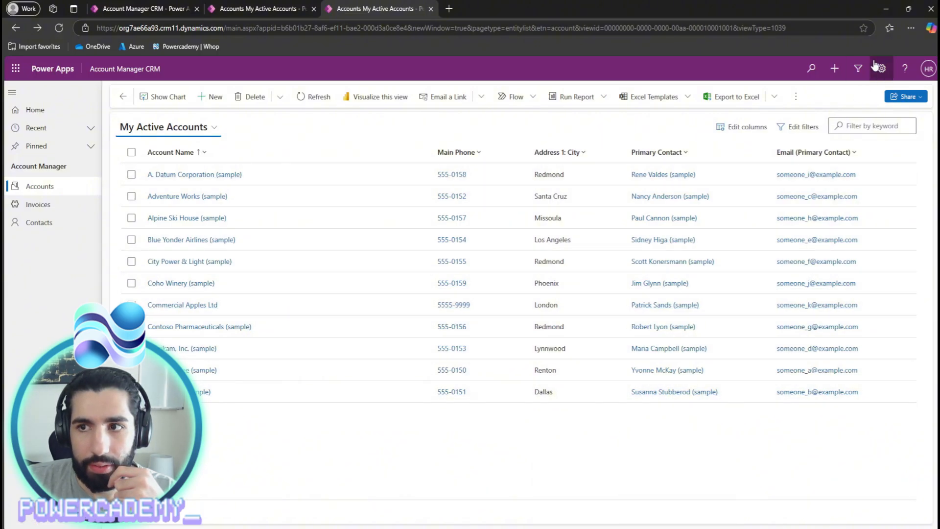
pyautogui.click(912, 27)
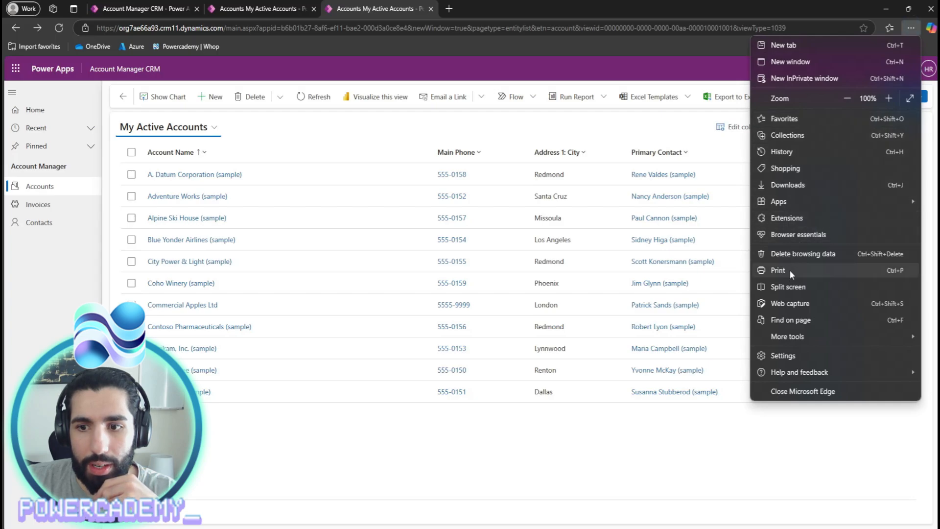
# - Open the downloaded accounts workbook in Excel and review Test Account 2's row
pyautogui.click(788, 185)
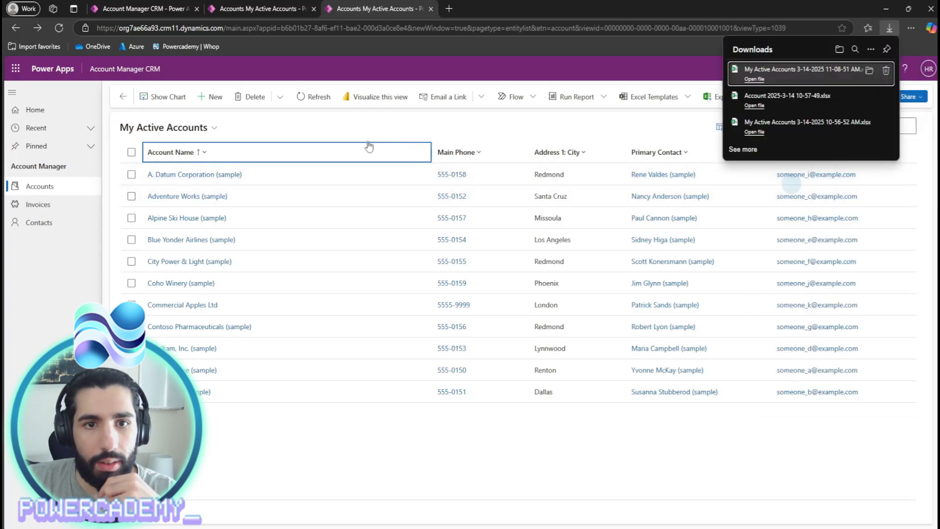
pyautogui.click(761, 79)
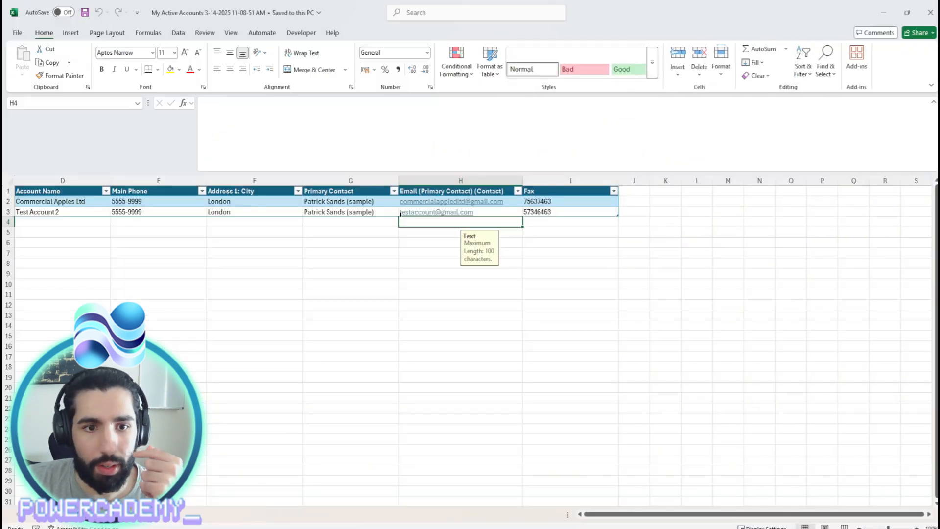
pyautogui.click(507, 212)
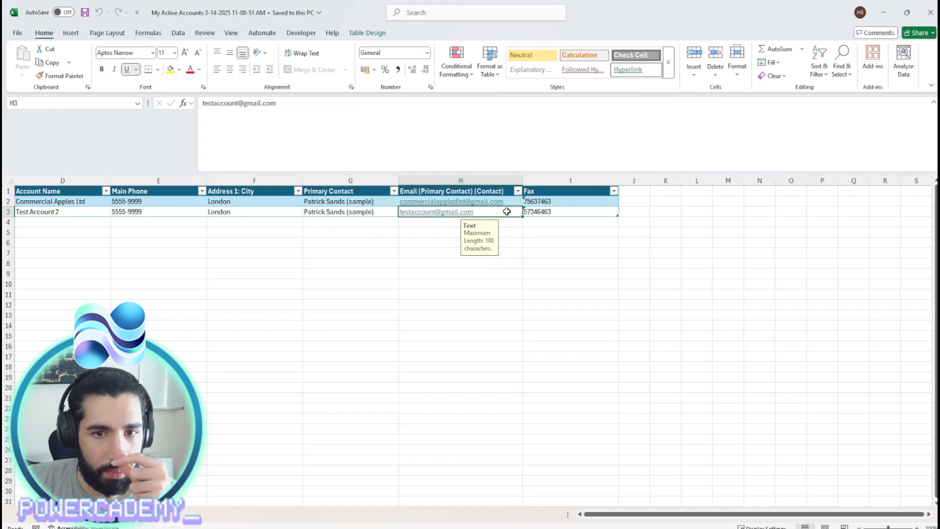
pyautogui.click(356, 213)
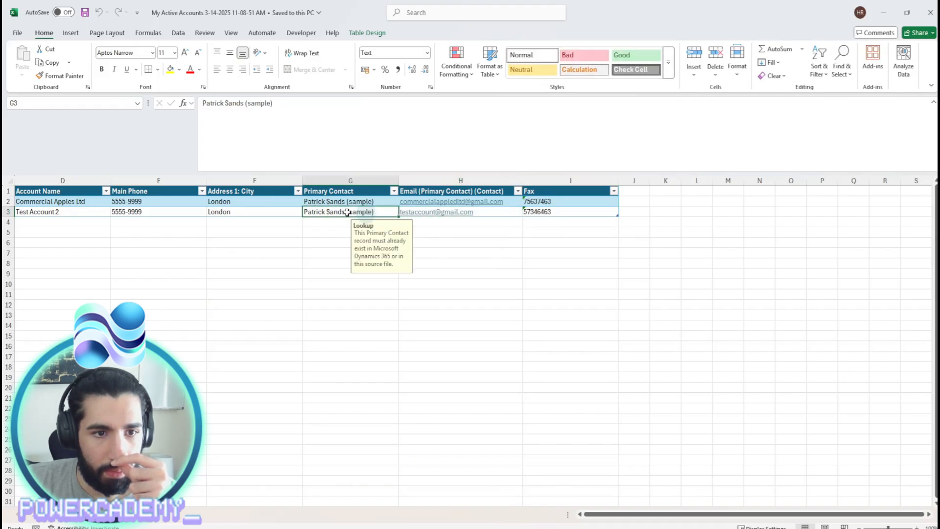
pyautogui.click(259, 211)
pyautogui.click(166, 213)
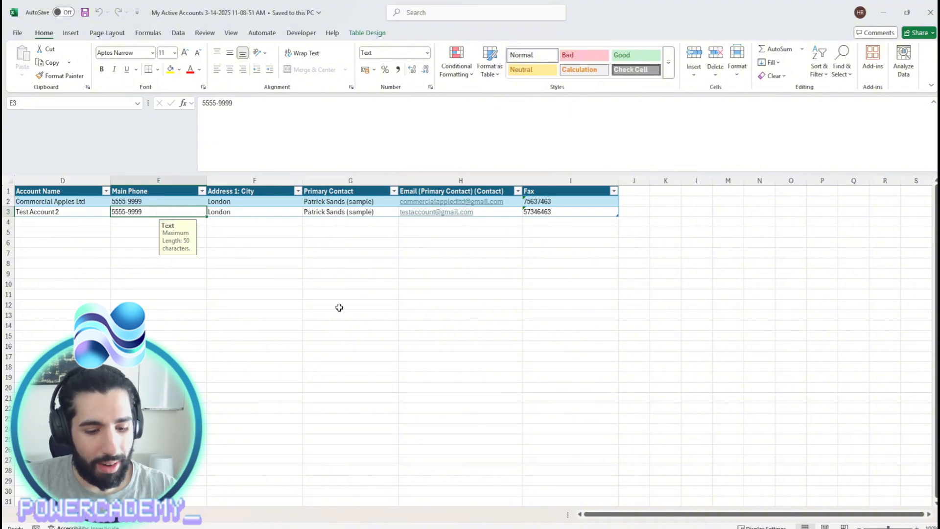
# - Change Test Account 2's Main Phone in E3 to 4444-5555, save, and close Excel
pyautogui.write('4444-5555')
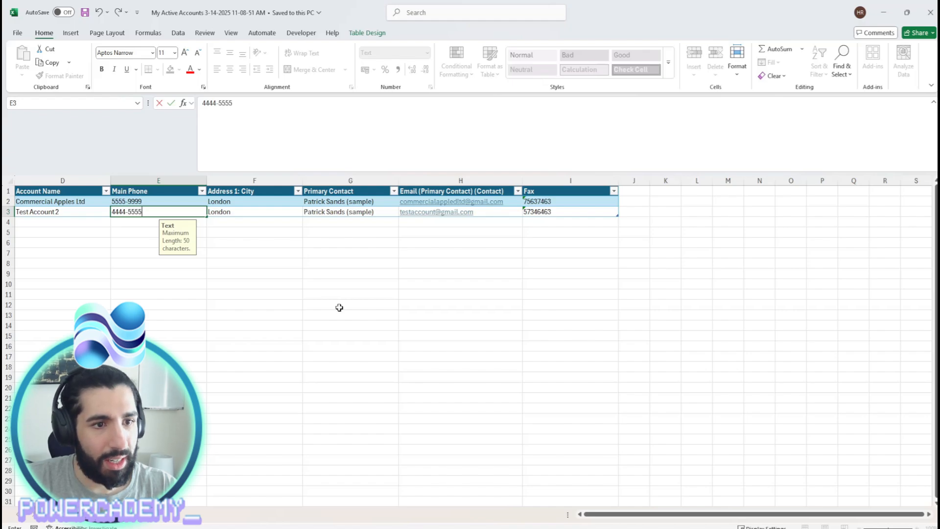
pyautogui.press('Tab')
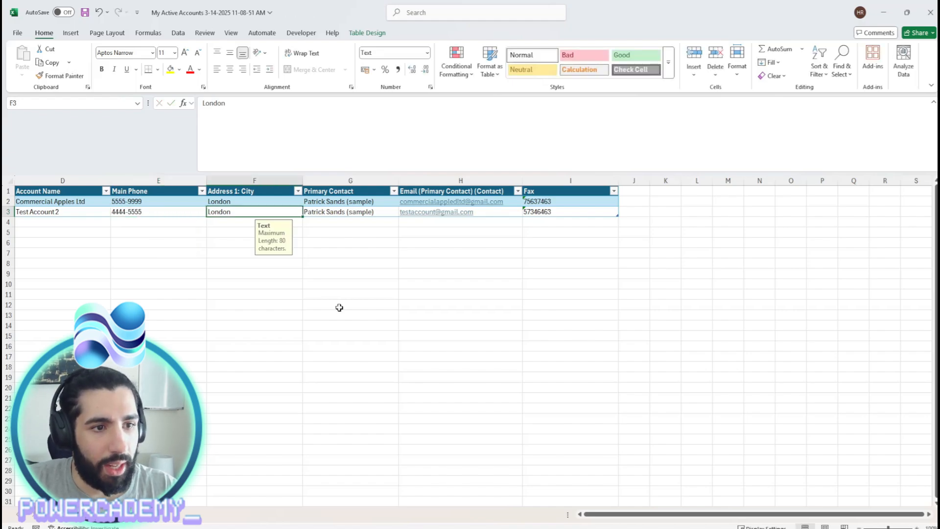
pyautogui.press('Tab')
pyautogui.press('Tab')
pyautogui.press('Tab')
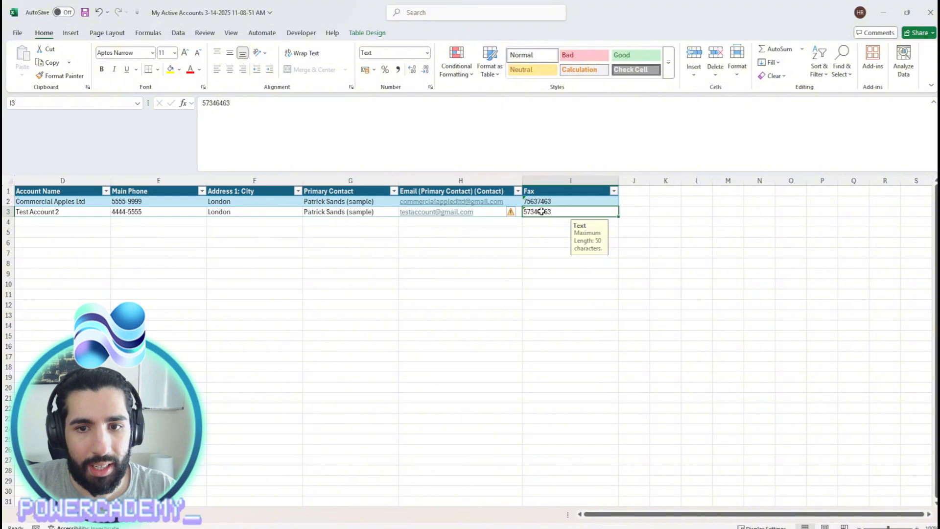
pyautogui.hotkey('ctrl', 's')
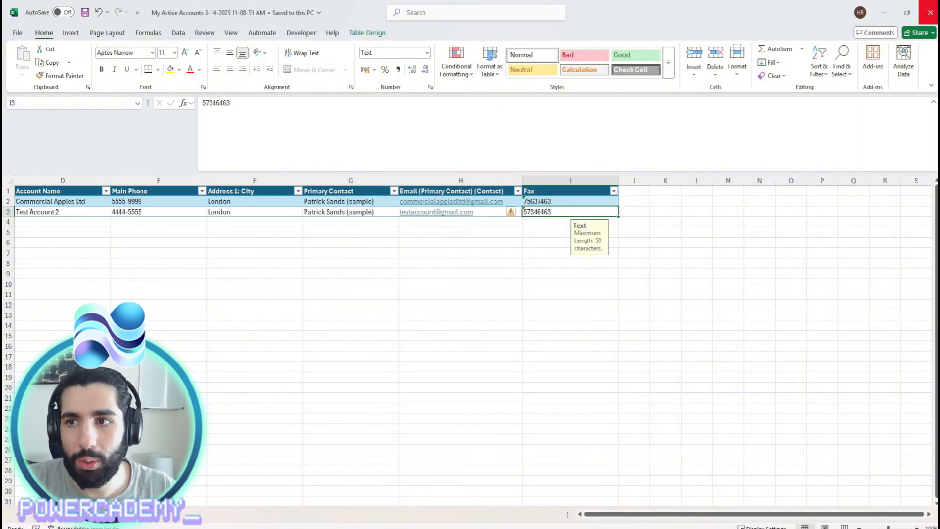
pyautogui.click(932, 13)
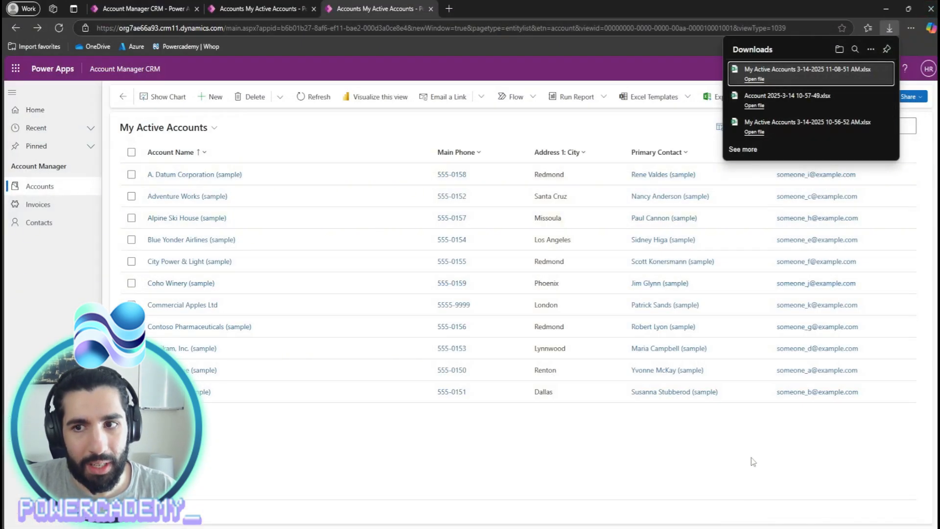
# - Start an Import from Excel using the edited My Active Accounts workbook
pyautogui.click(796, 96)
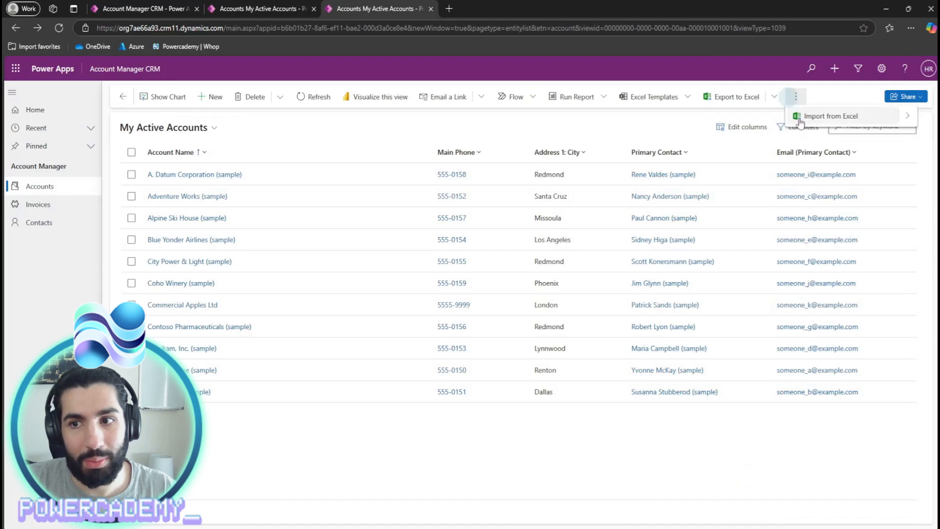
pyautogui.click(813, 115)
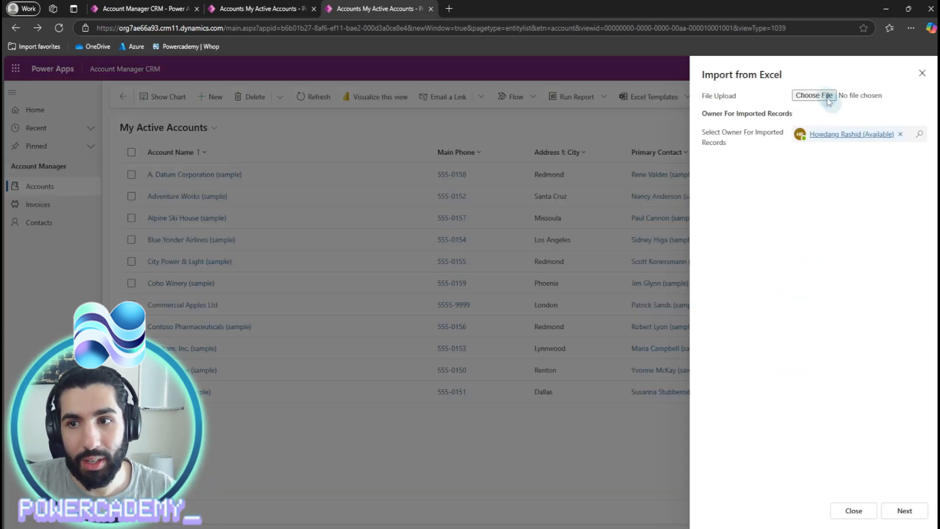
pyautogui.click(815, 96)
pyautogui.click(212, 94)
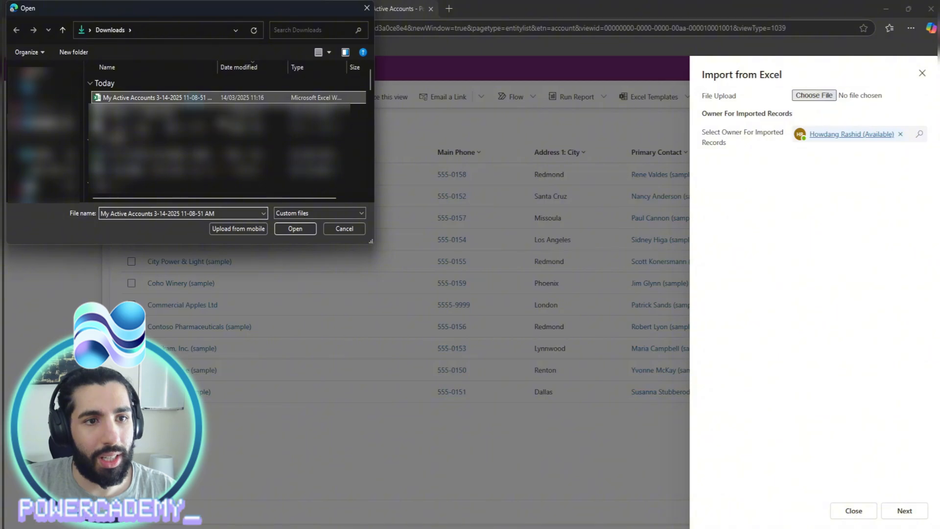
pyautogui.click(295, 228)
pyautogui.click(904, 511)
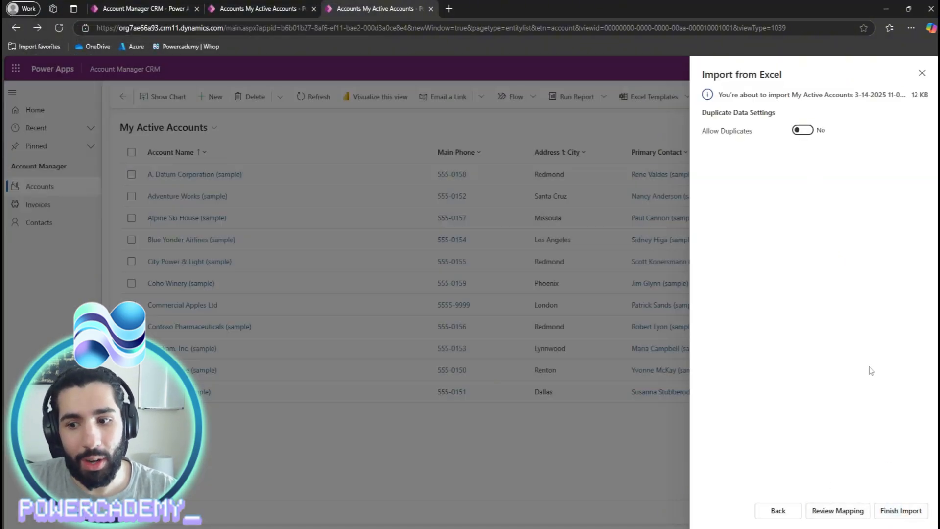
# - Map the email column to Email, finish the import, and follow its progress
pyautogui.click(850, 513)
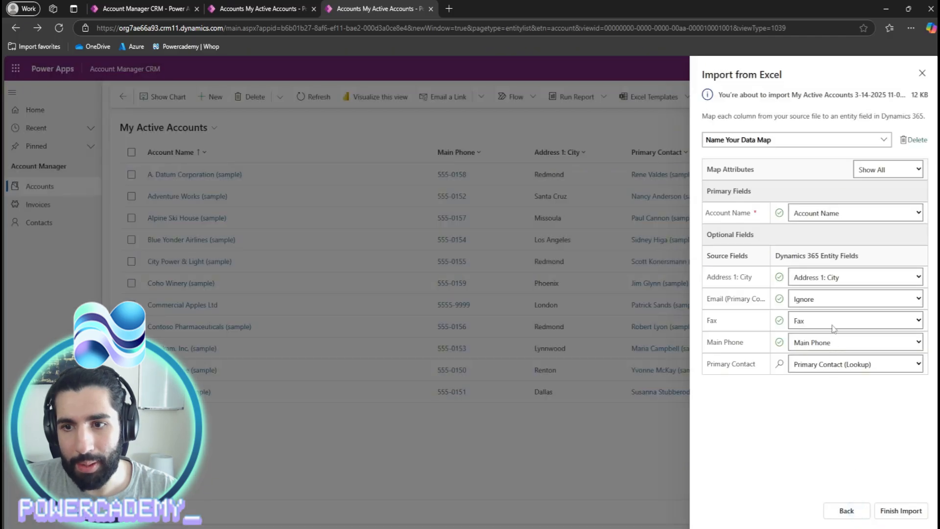
pyautogui.click(833, 294)
pyautogui.press('e')
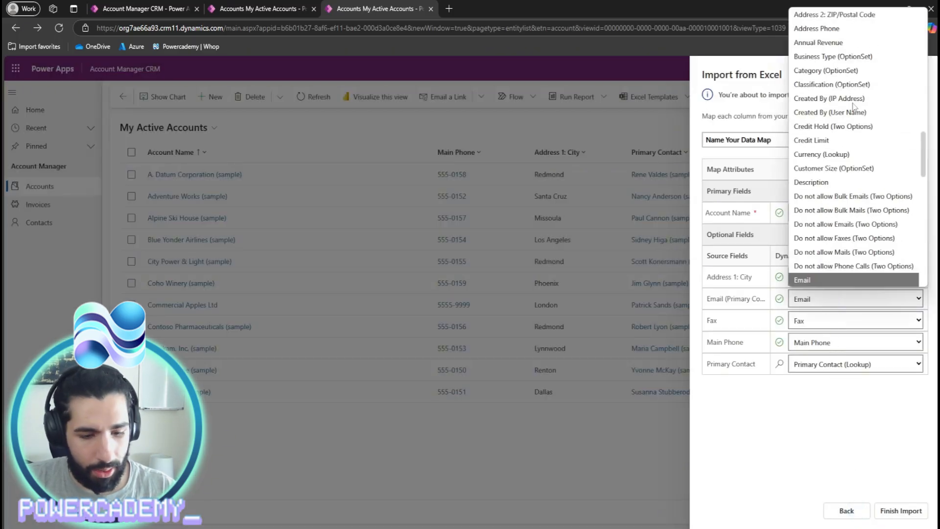
pyautogui.press('Down')
pyautogui.press('Down')
pyautogui.click(808, 252)
pyautogui.click(899, 512)
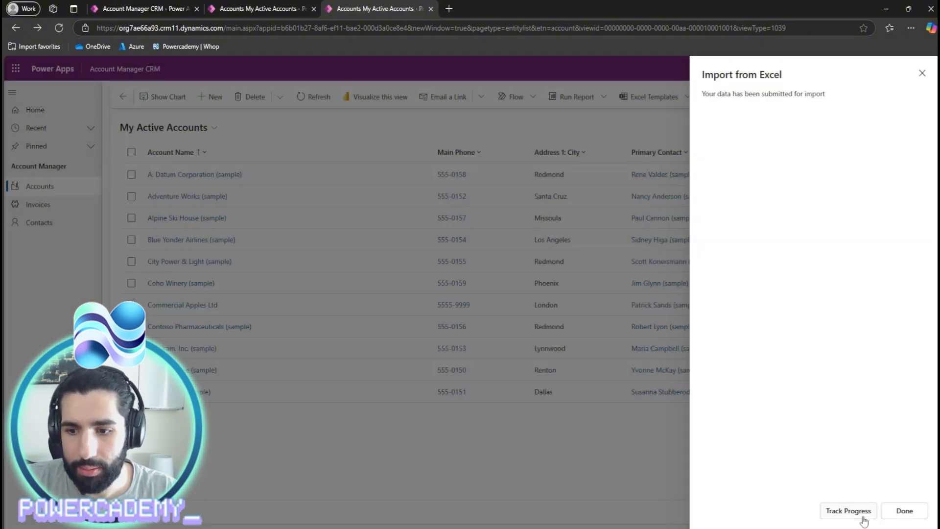
pyautogui.click(849, 511)
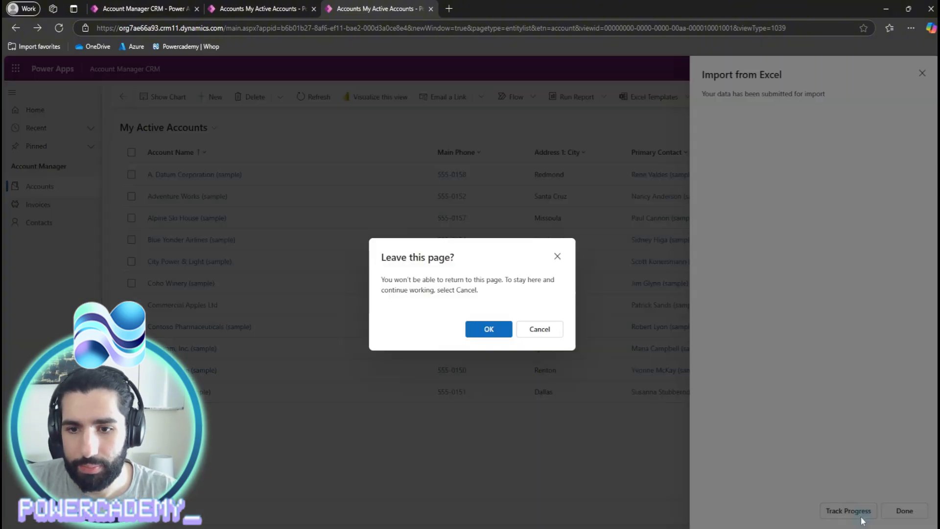
# - Refresh My Imports until the second import shows Completed (1 success, 1 error), then open it
pyautogui.click(479, 335)
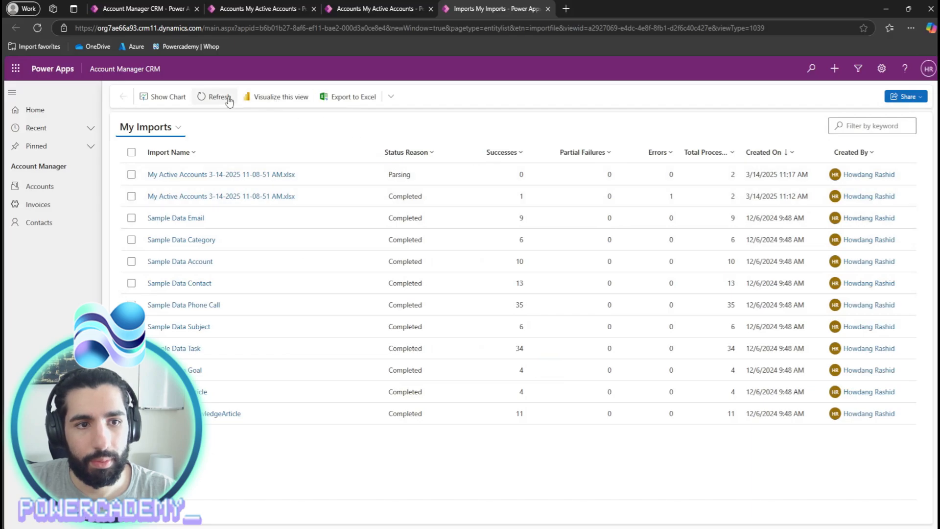
pyautogui.click(225, 98)
pyautogui.click(284, 125)
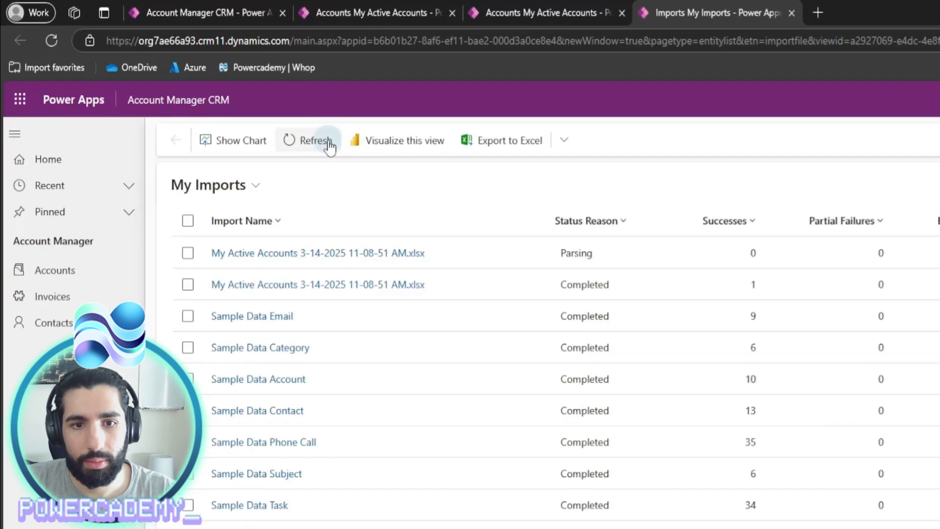
pyautogui.click(329, 144)
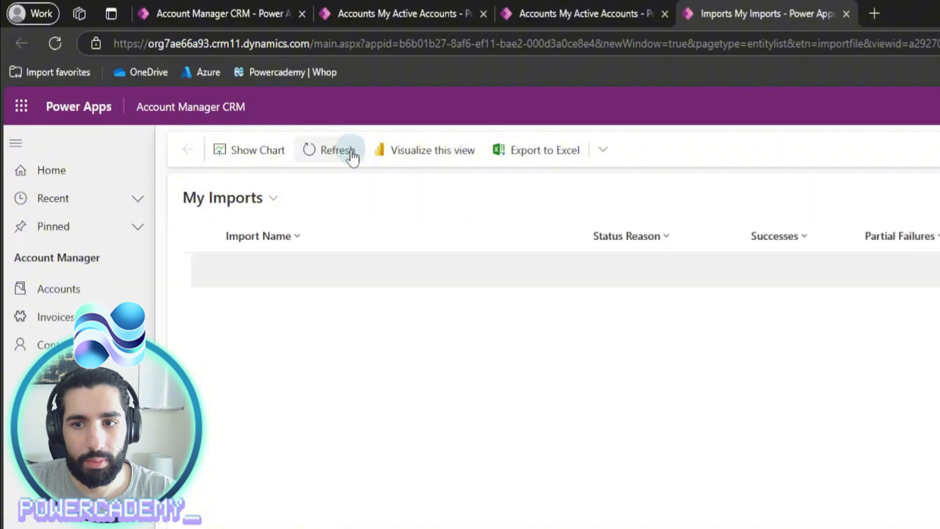
pyautogui.click(352, 155)
pyautogui.click(351, 154)
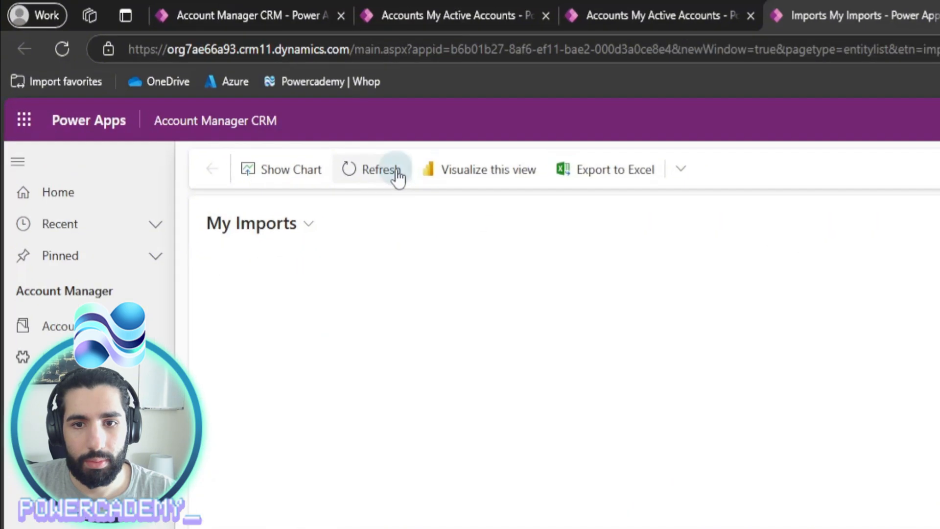
pyautogui.click(397, 174)
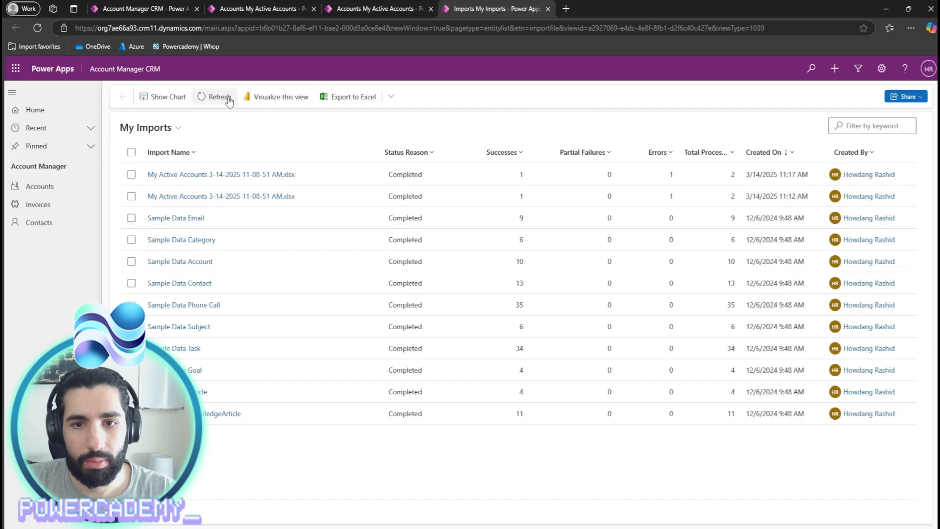
pyautogui.doubleClick(345, 177)
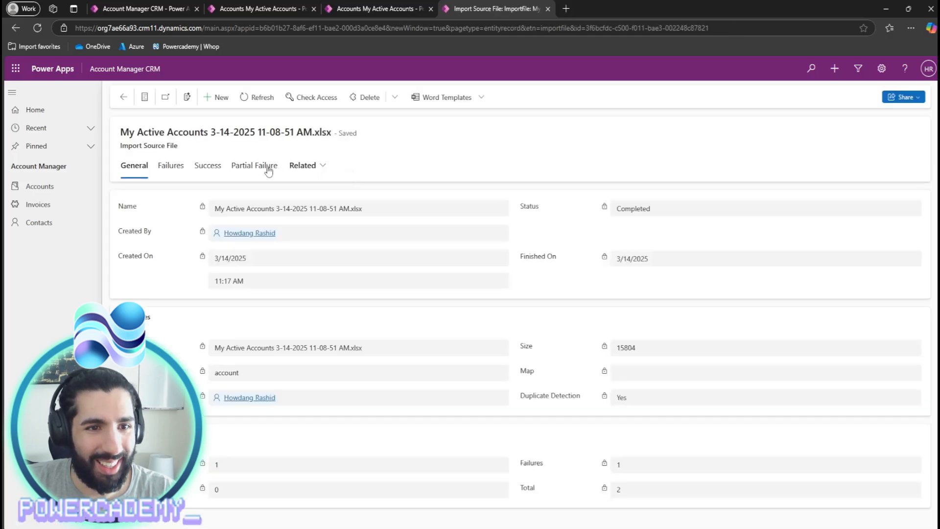
# - Review the import's Success and Failures tabs, then select Test Account 2 and Commercial Apples Ltd in Accounts
pyautogui.click(205, 168)
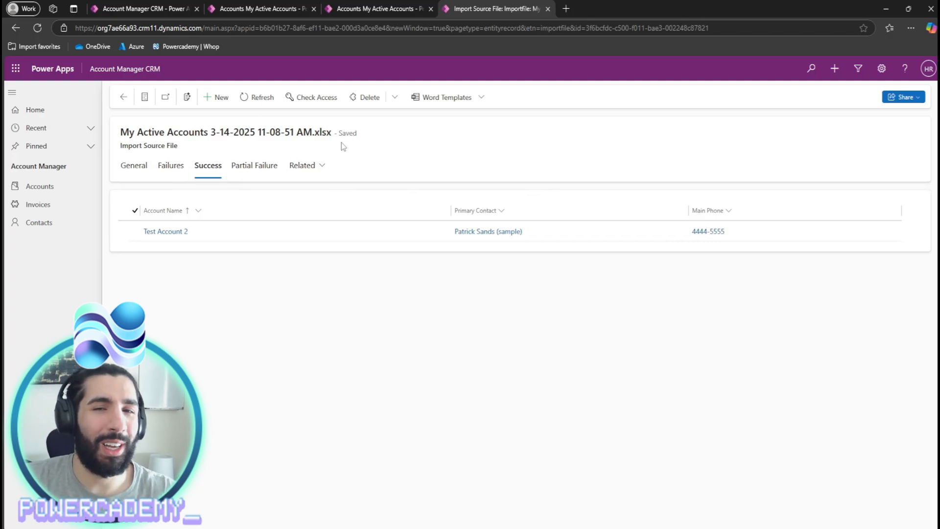
pyautogui.click(171, 168)
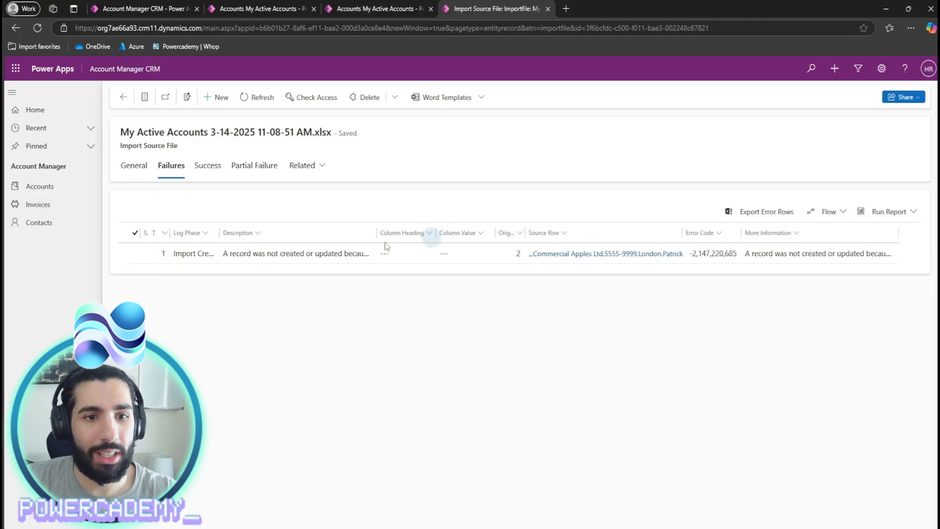
pyautogui.click(123, 97)
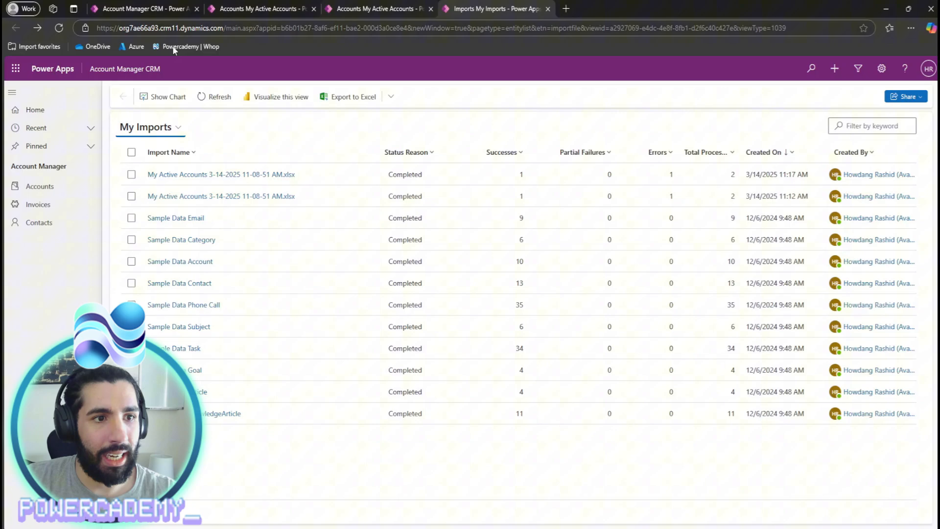
pyautogui.click(72, 190)
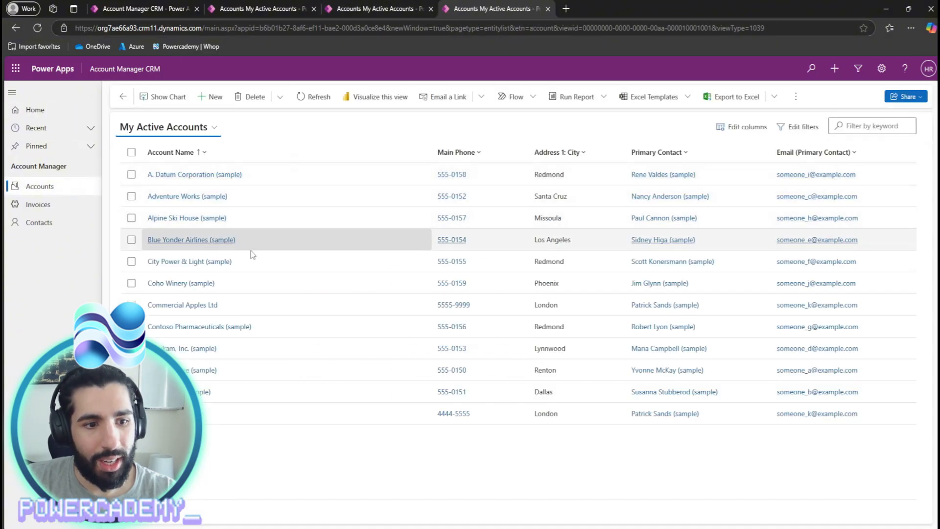
pyautogui.click(131, 413)
pyautogui.click(131, 305)
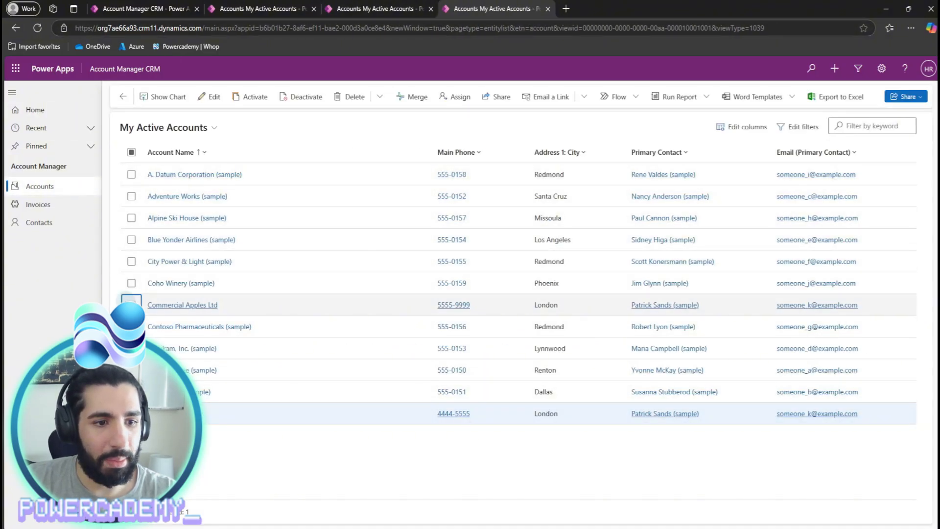